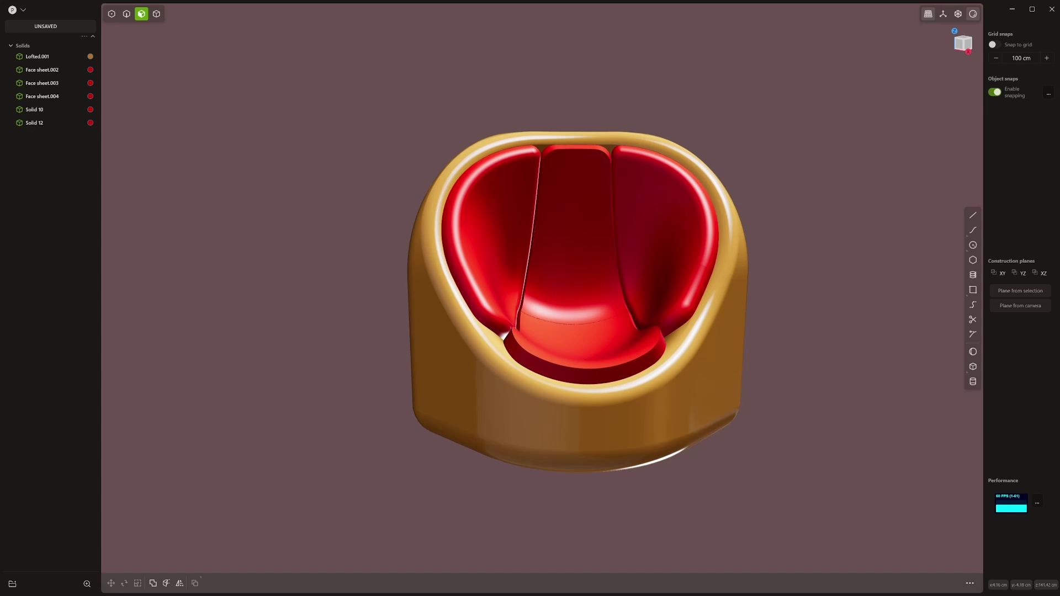
- Dismiss the Q radial menu and change the selection mode twice from the top-left toolbar
middle_drag(662, 309, 687, 301)
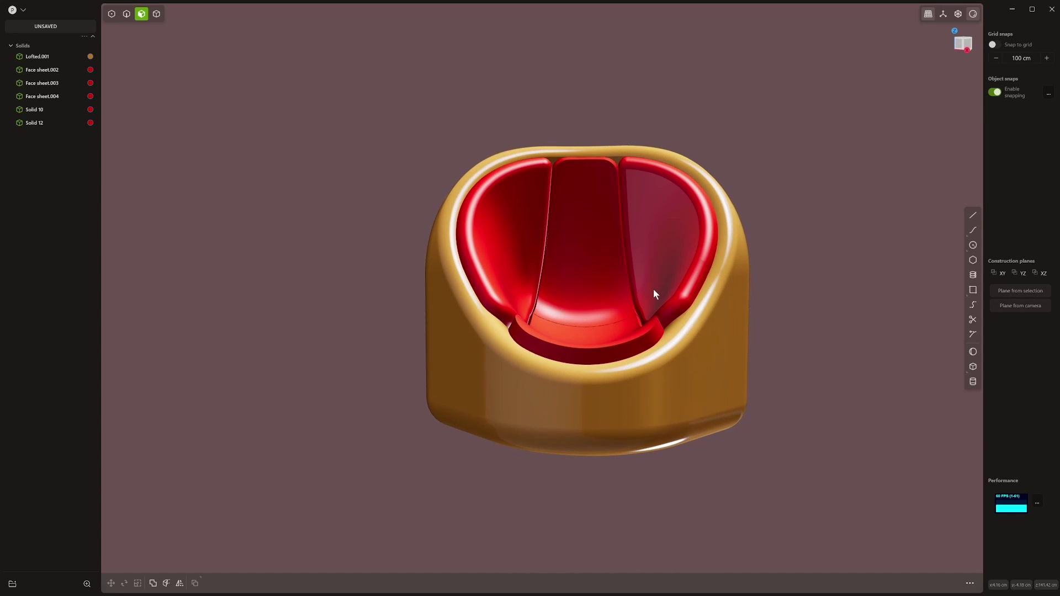
key(q)
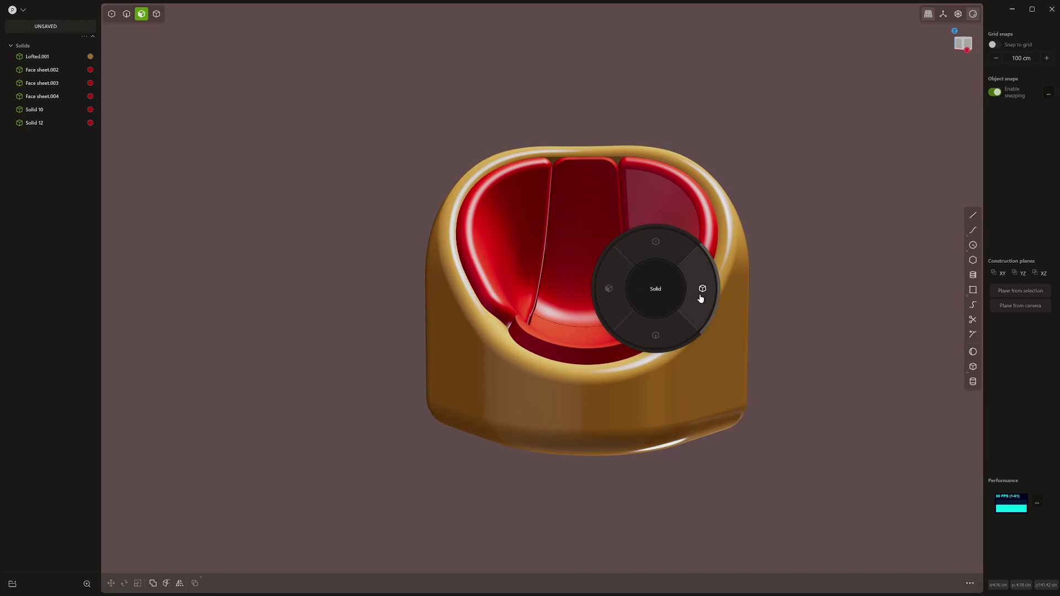
click(654, 293)
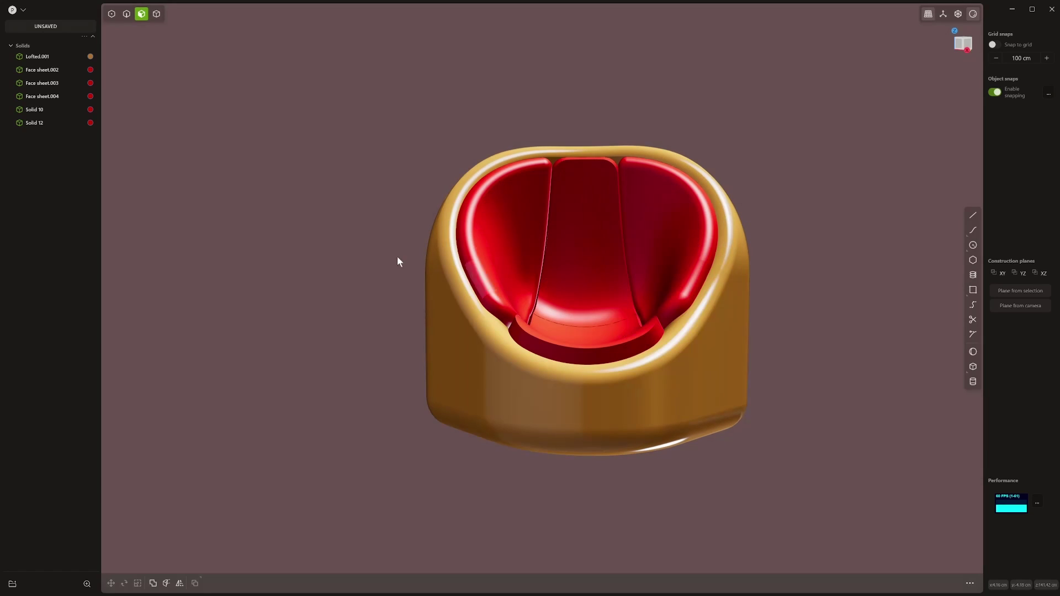
click(126, 14)
click(156, 13)
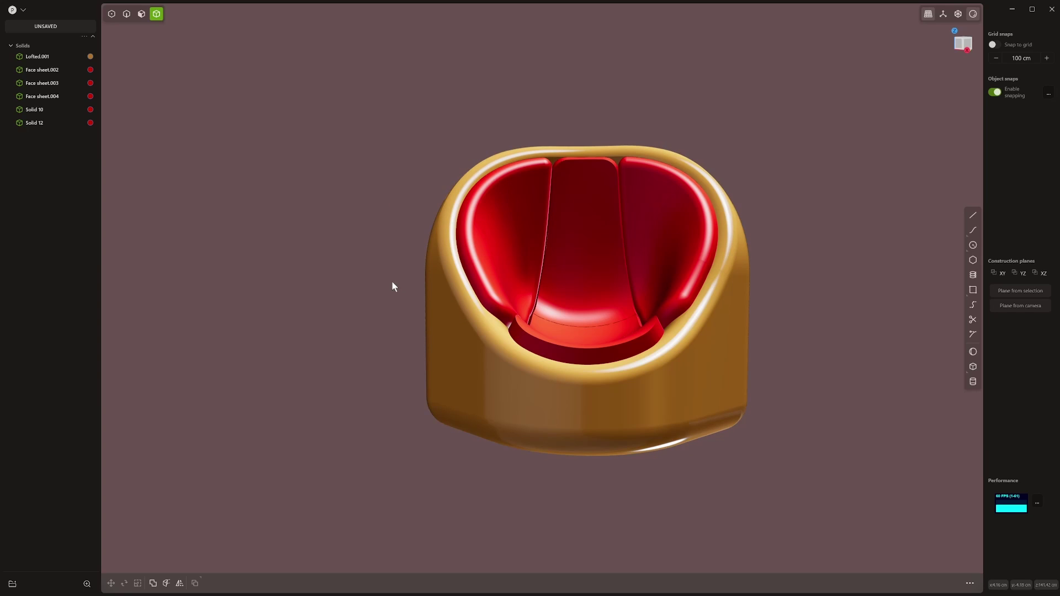
- Pick four selection modes in turn from the Tab radial selection-mode menu
key(Tab)
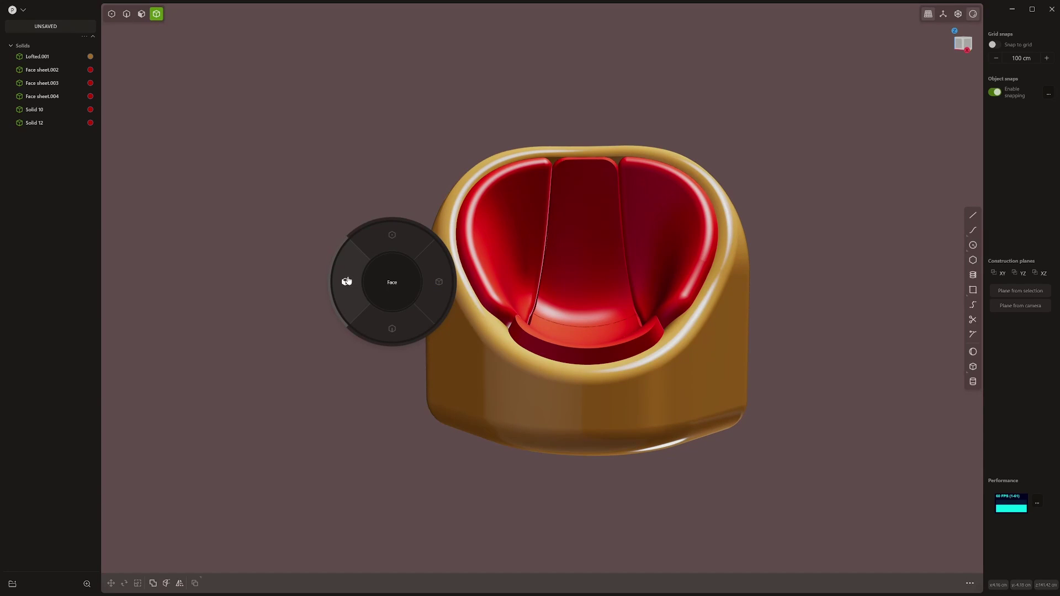
click(346, 281)
key(Tab)
click(398, 280)
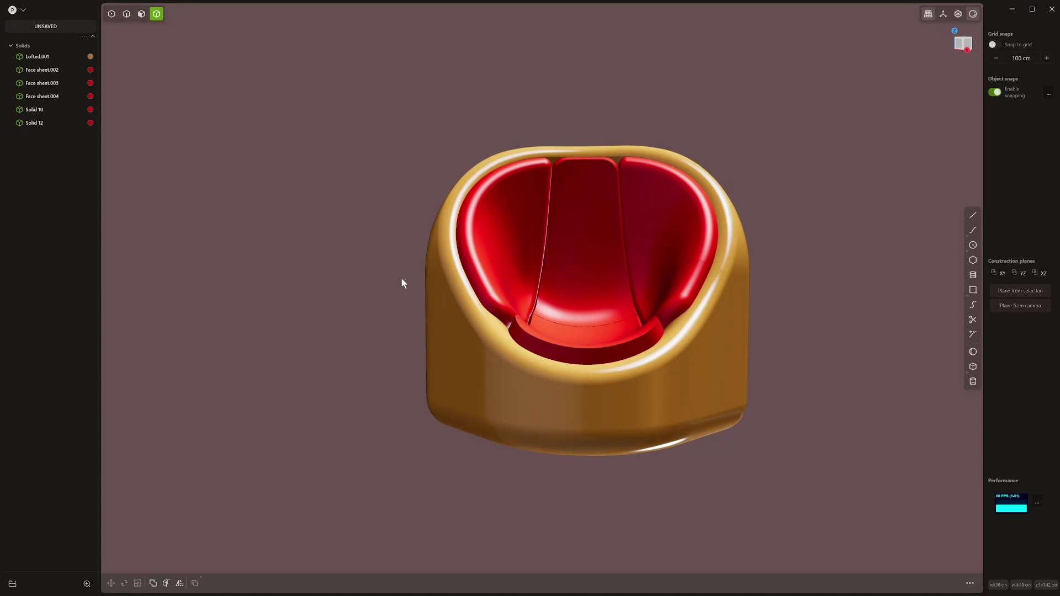
key(Tab)
click(401, 231)
key(Tab)
click(396, 280)
middle_drag(396, 280, 398, 267)
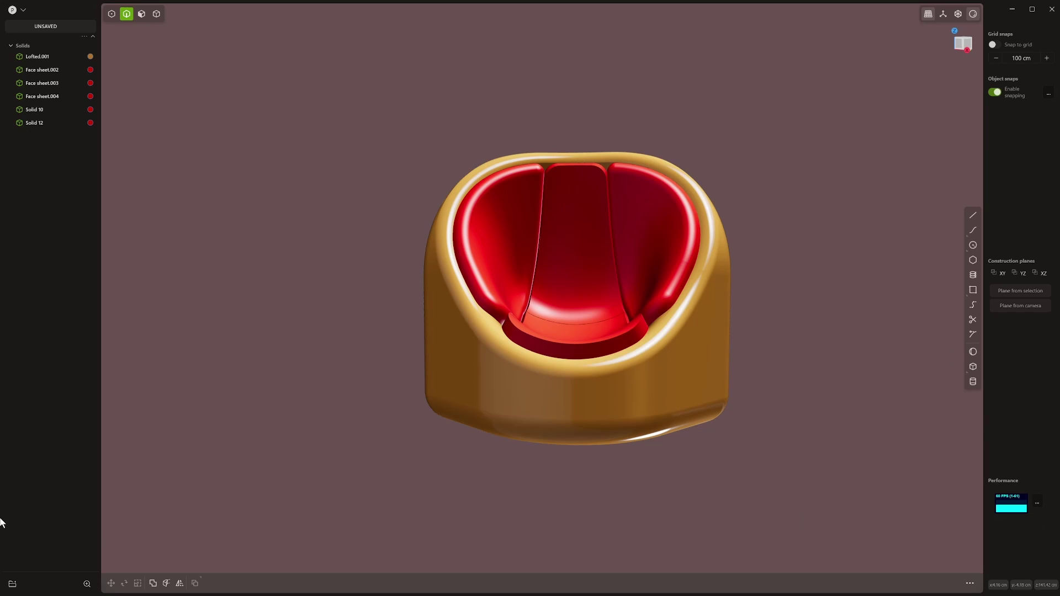
- Bring viewport-settings.radial.json in Notepad over the chair model and look through it
key(alt+Tab)
drag(583, 200, 464, 128)
scroll(474, 193, down, 1)
scroll(478, 176, up, 1)
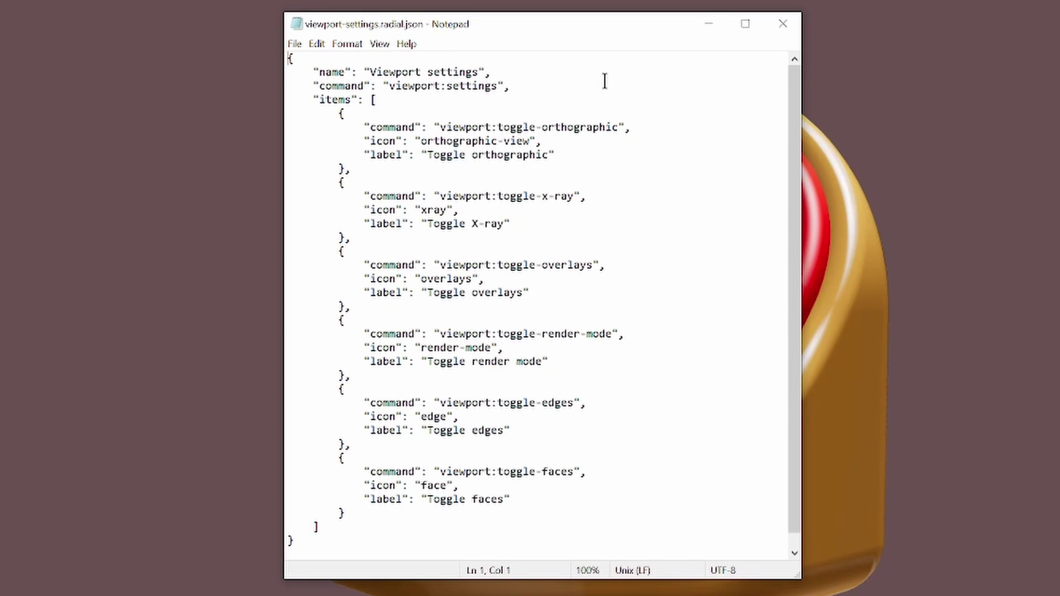
- Shrink the Notepad window slightly and pick a viewport setting from the V radial menu
mouse_move(801, 574)
mouse_down()
mouse_move(826, 577)
mouse_move(790, 552)
mouse_move(790, 568)
mouse_up()
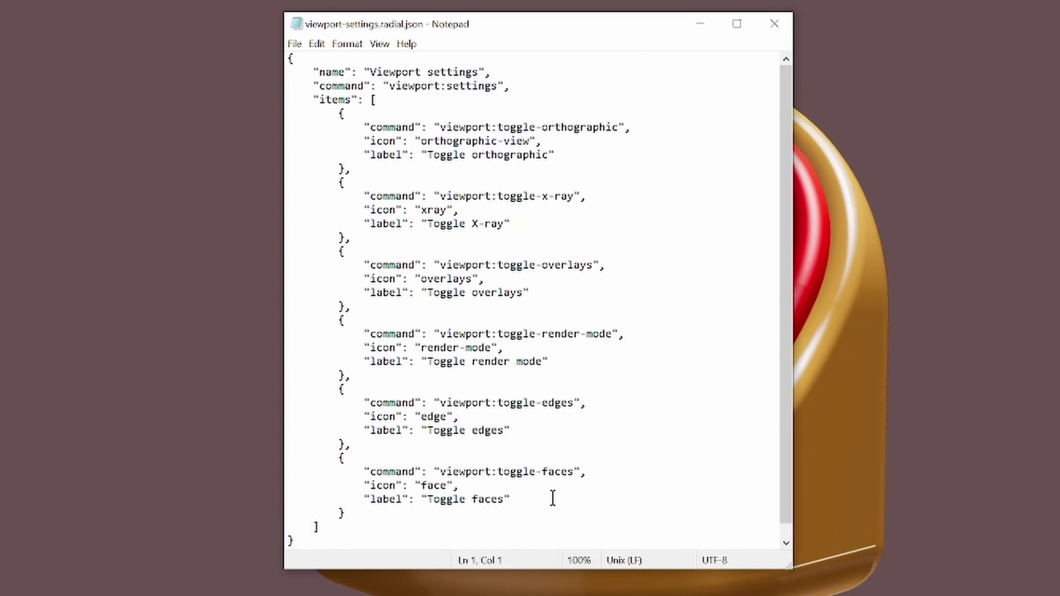
key(v)
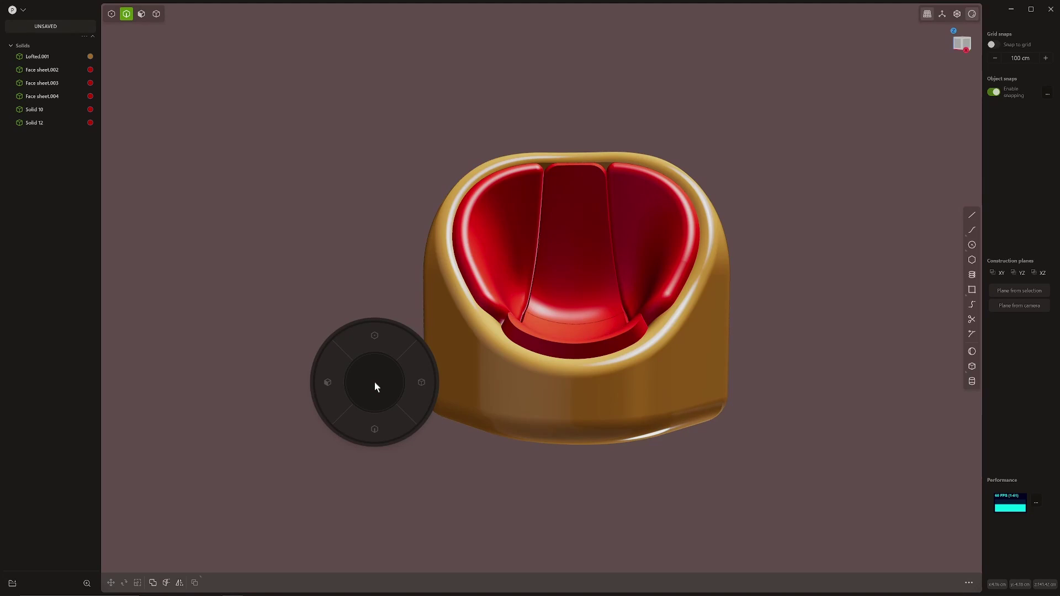
click(218, 381)
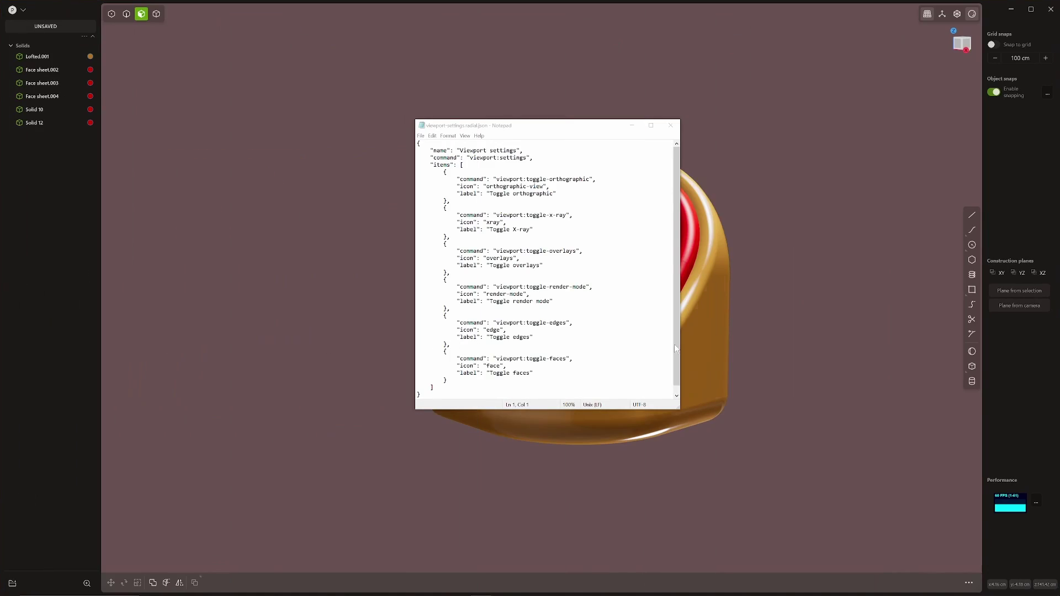
click(537, 247)
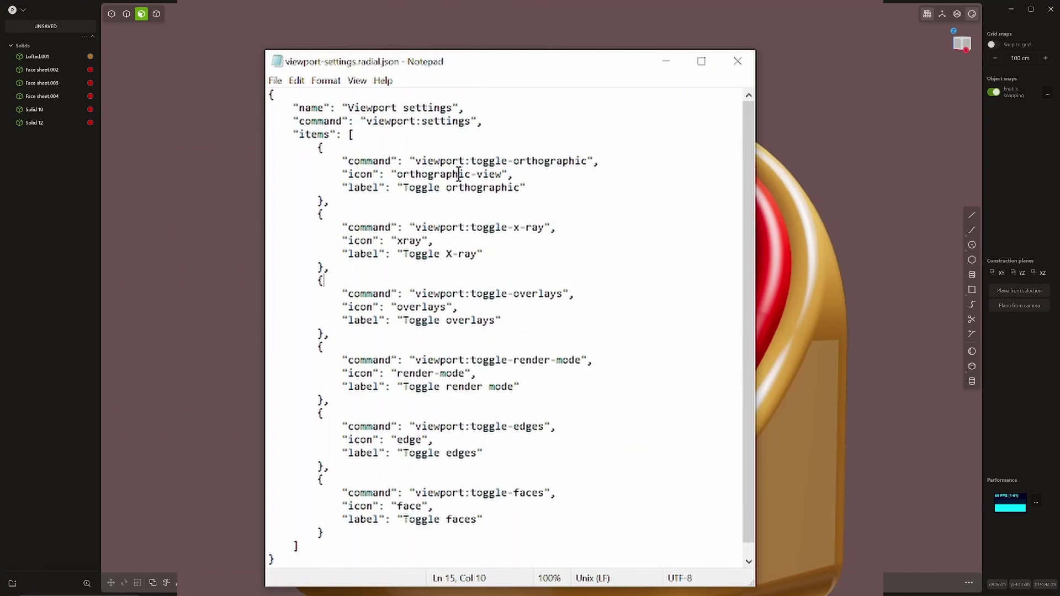
drag(500, 75, 559, 38)
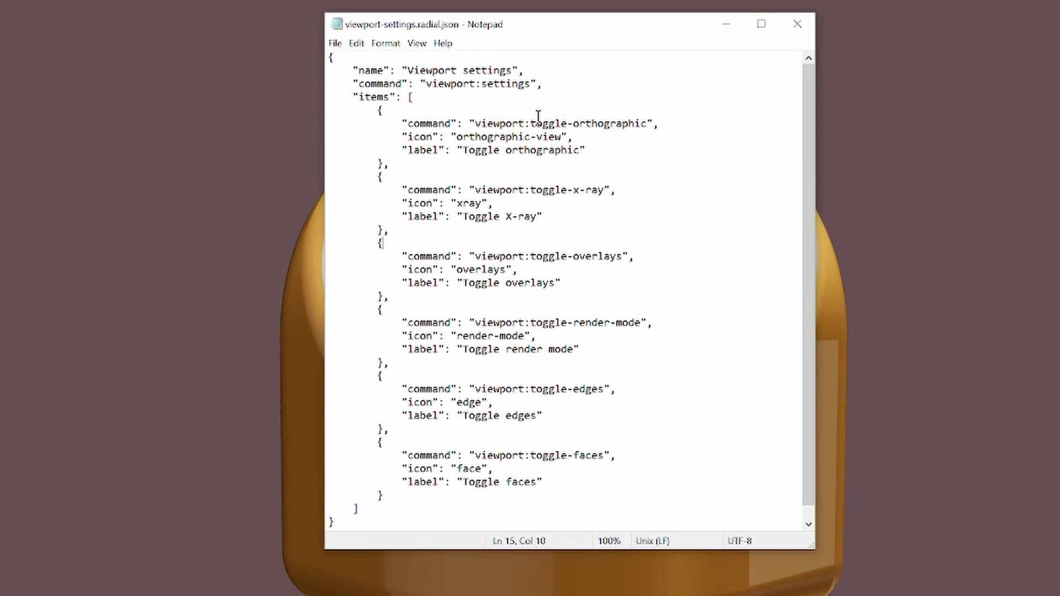
drag(334, 58, 326, 59)
drag(415, 96, 378, 112)
drag(390, 162, 378, 164)
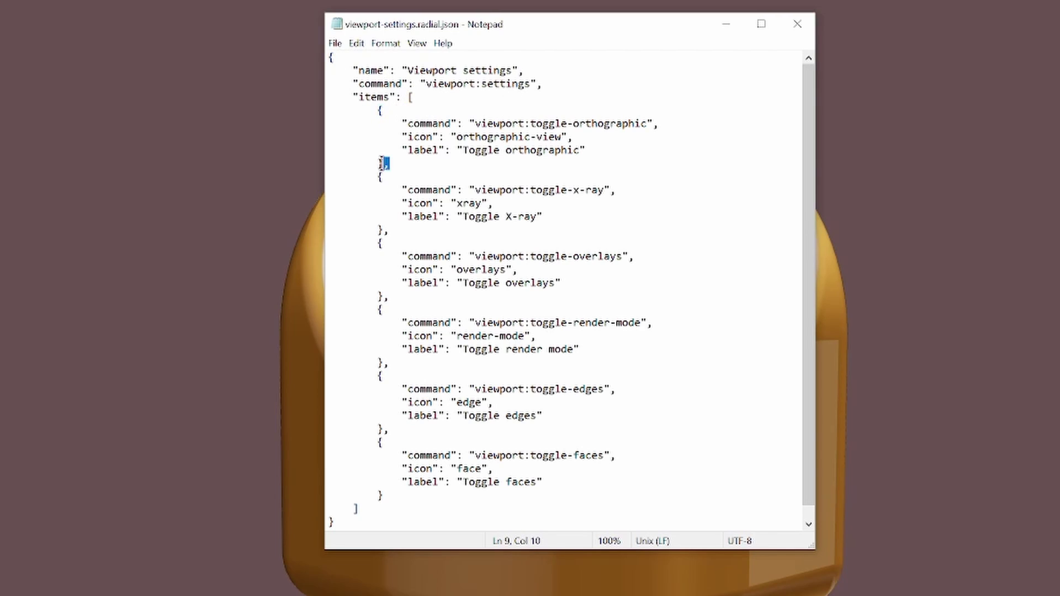
click(378, 97)
drag(328, 58, 334, 58)
click(326, 70)
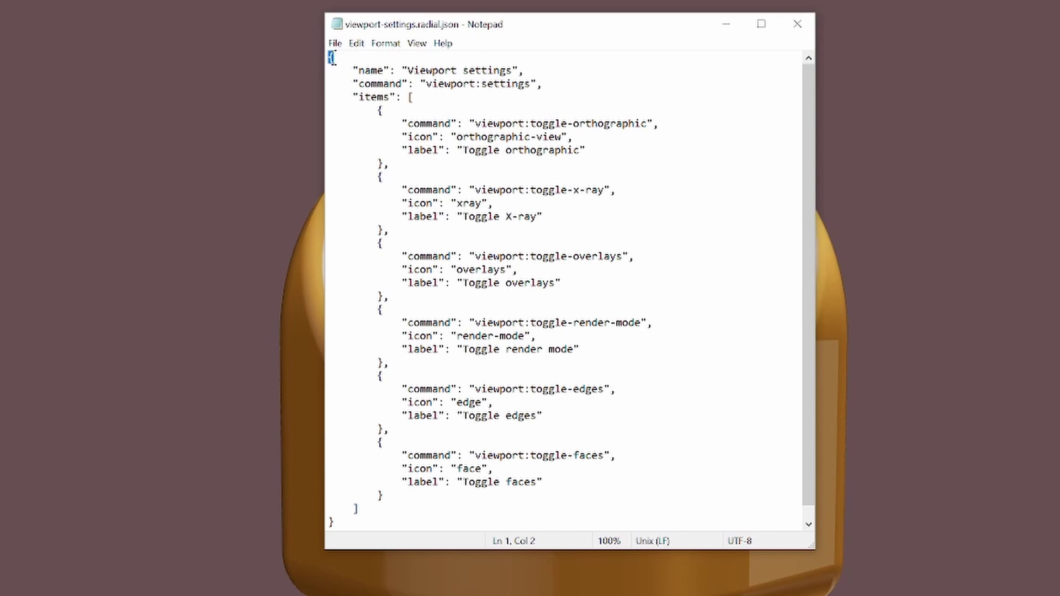
drag(340, 521, 367, 567)
click(348, 531)
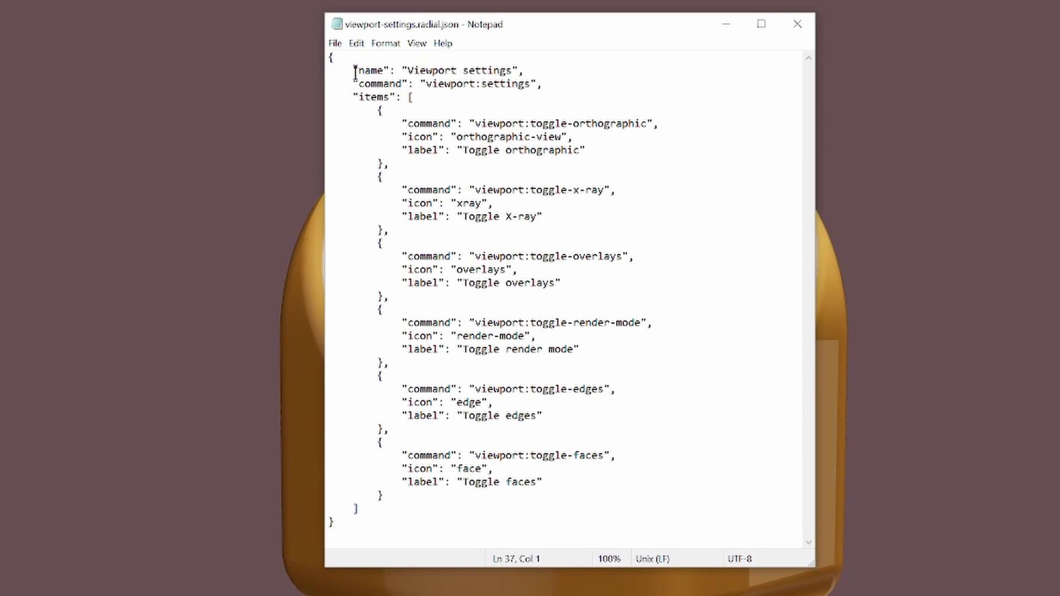
drag(356, 70, 542, 84)
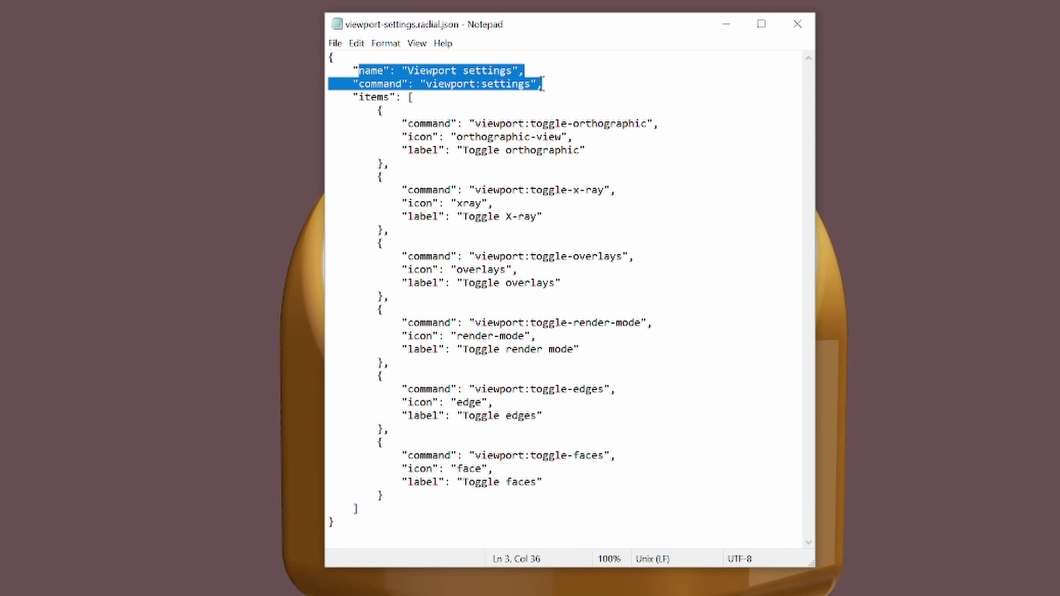
click(394, 70)
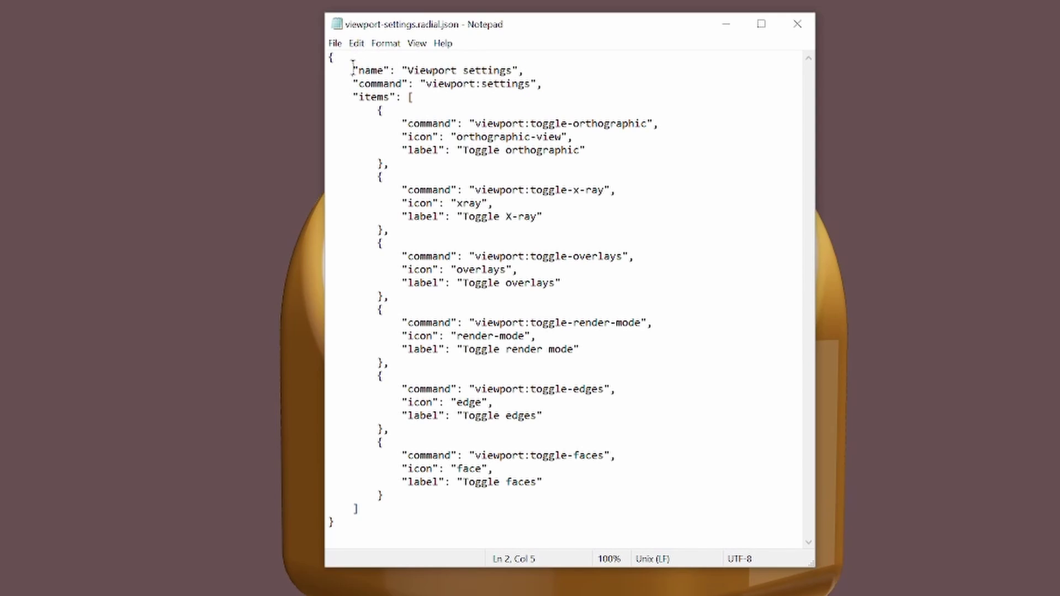
drag(354, 70, 525, 70)
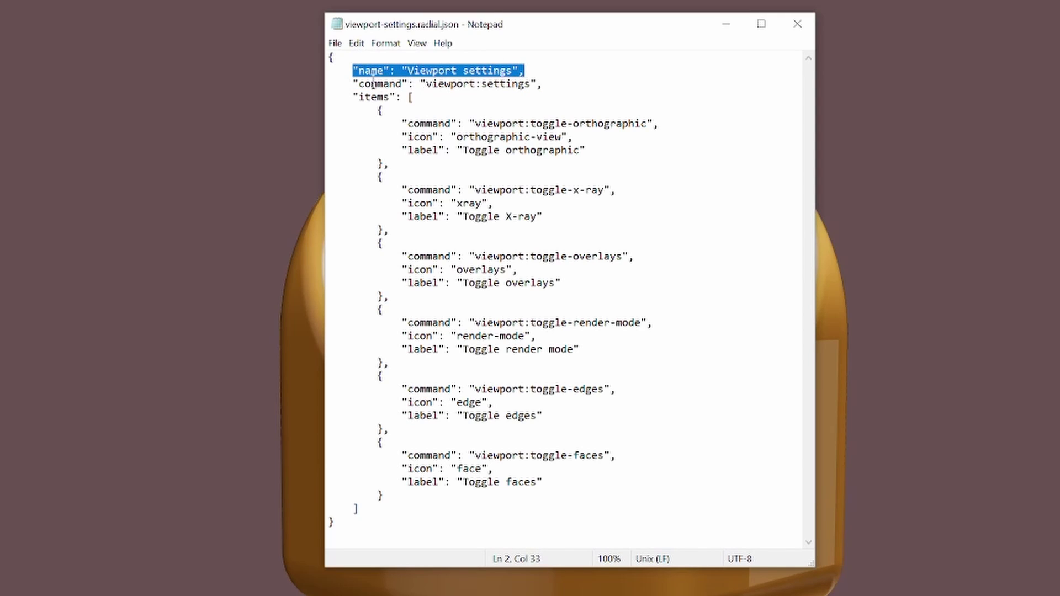
drag(354, 83, 449, 84)
click(502, 83)
click(449, 84)
drag(359, 97, 398, 97)
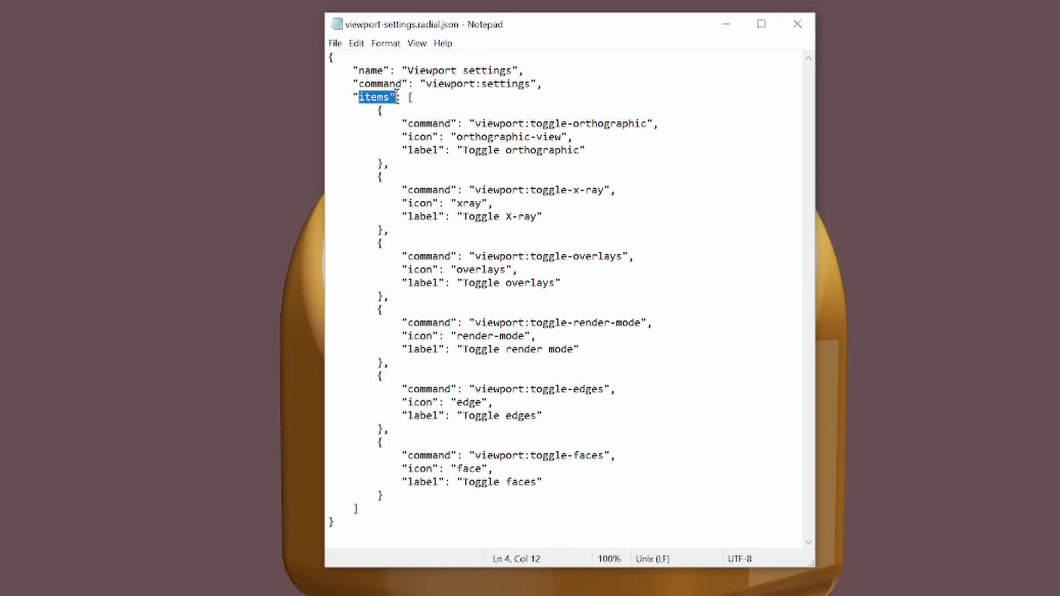
click(402, 98)
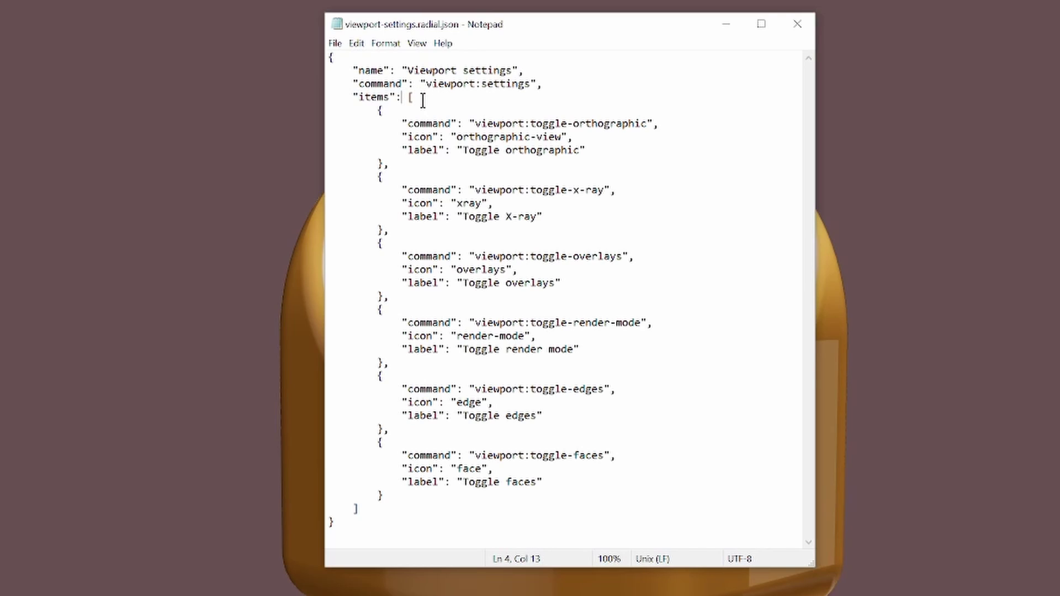
drag(408, 98, 416, 98)
click(378, 111)
- Delete one indentation space before the first item's opening brace on line 5
key(BackSpace)
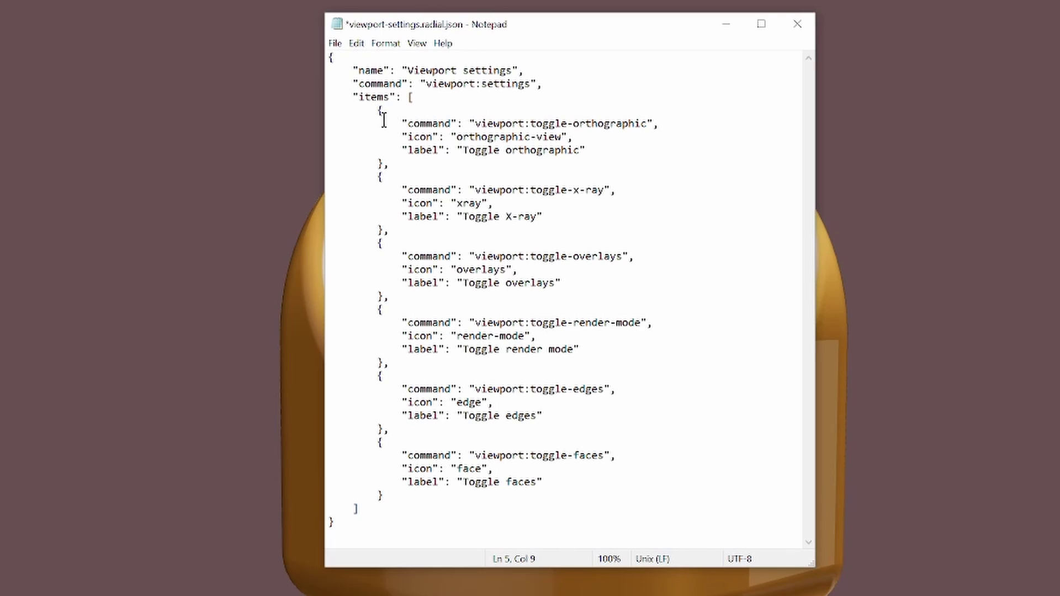
click(384, 160)
drag(375, 110, 381, 113)
- Highlight the command key and its viewport:toggle-orthographic value on line 6
drag(457, 123, 450, 123)
click(407, 123)
click(464, 124)
click(407, 125)
click(474, 124)
click(457, 124)
drag(469, 125, 638, 123)
drag(469, 124, 626, 130)
click(626, 129)
- Highlight the icon and label keys on lines 7 and 8
drag(402, 137, 561, 138)
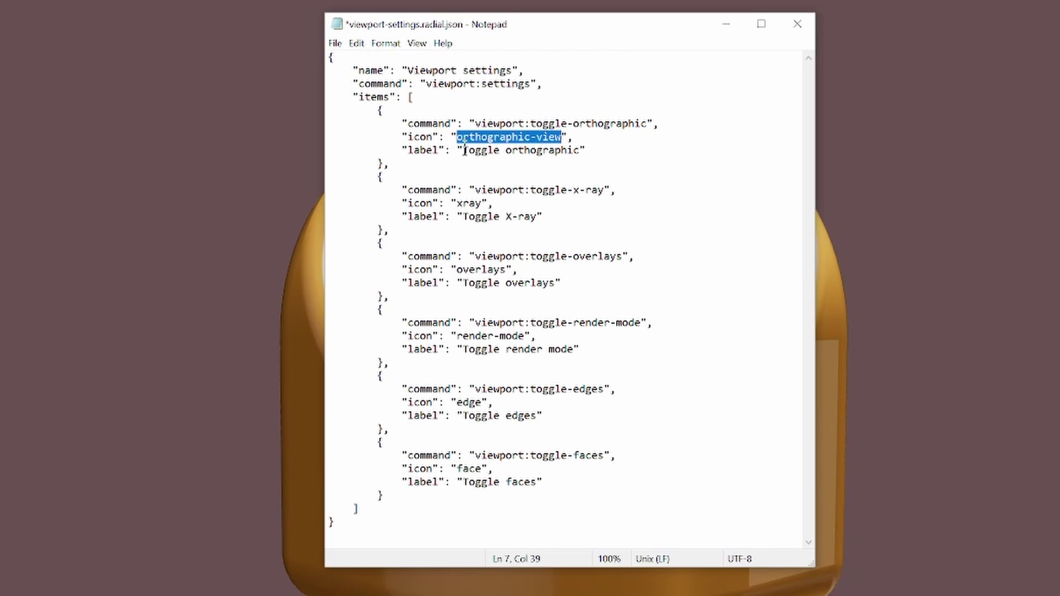
drag(408, 150, 450, 150)
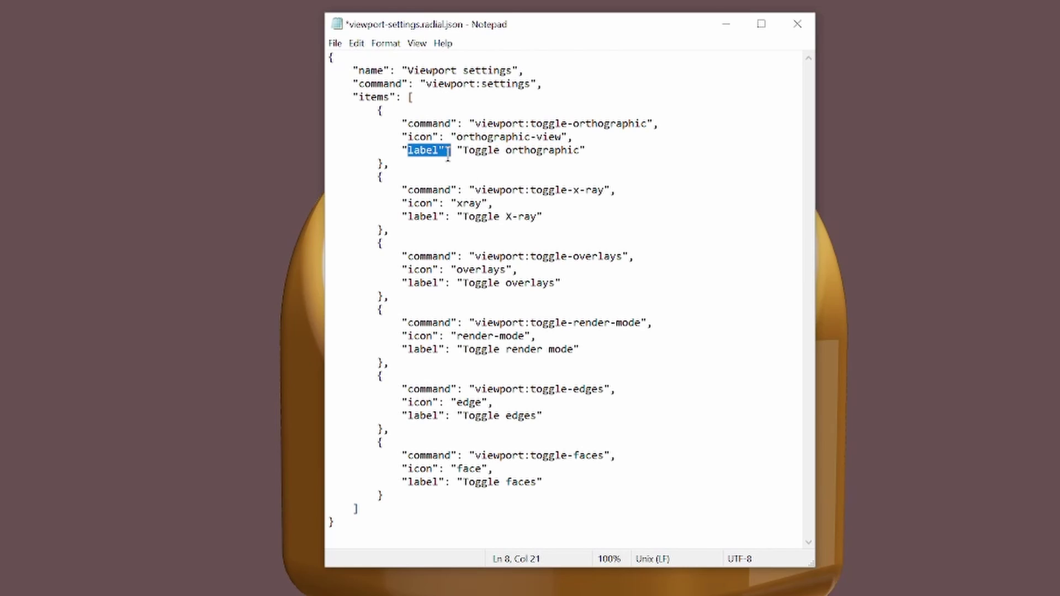
click(475, 150)
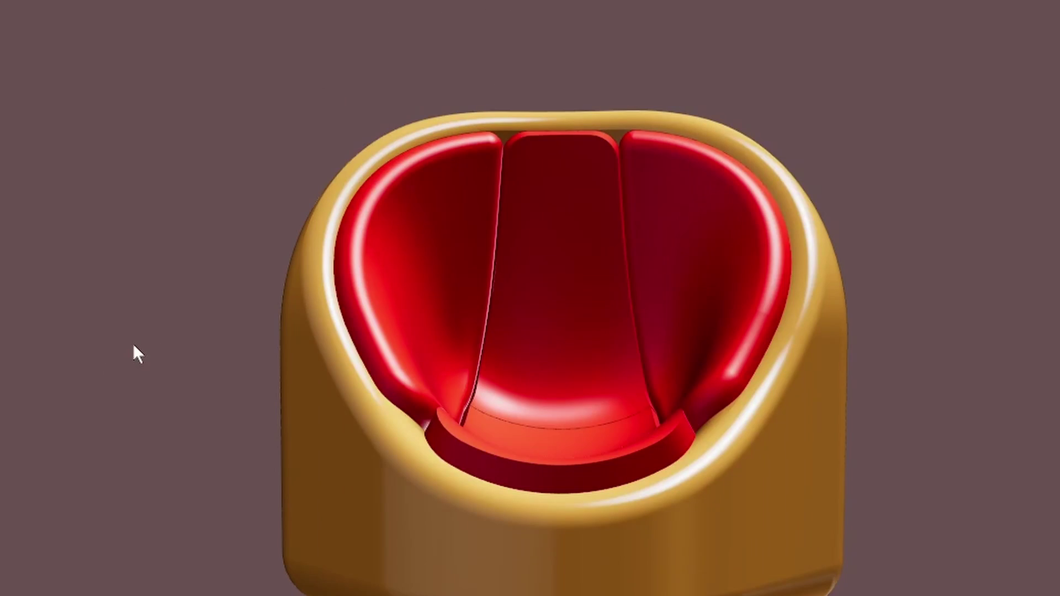
- Dismiss the V radial menu, then inspect the Control Point entry in selection-mode.radial.json
click(132, 342)
key(v)
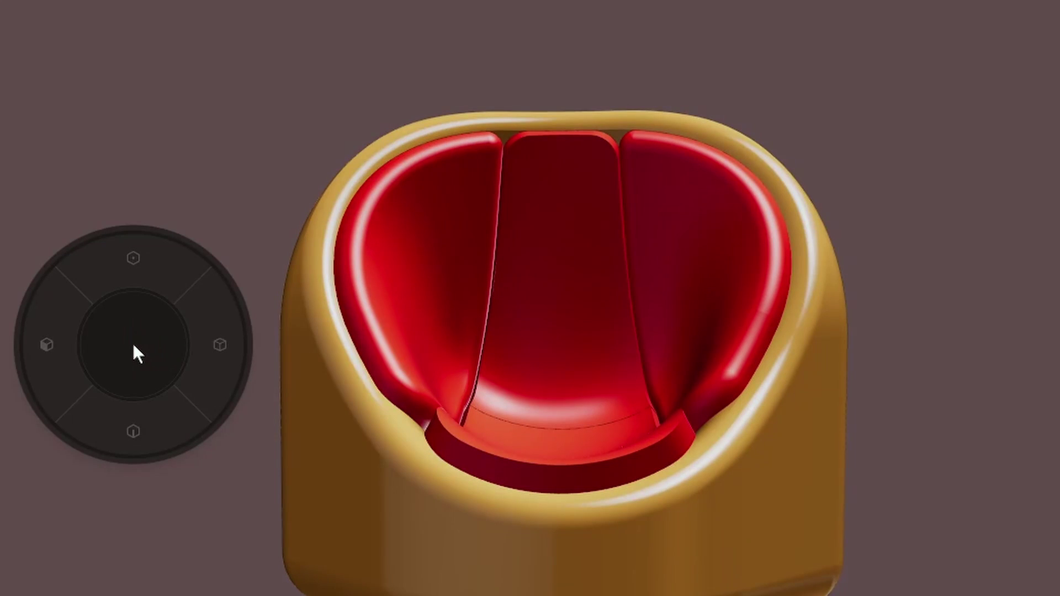
click(133, 345)
key(alt+Tab)
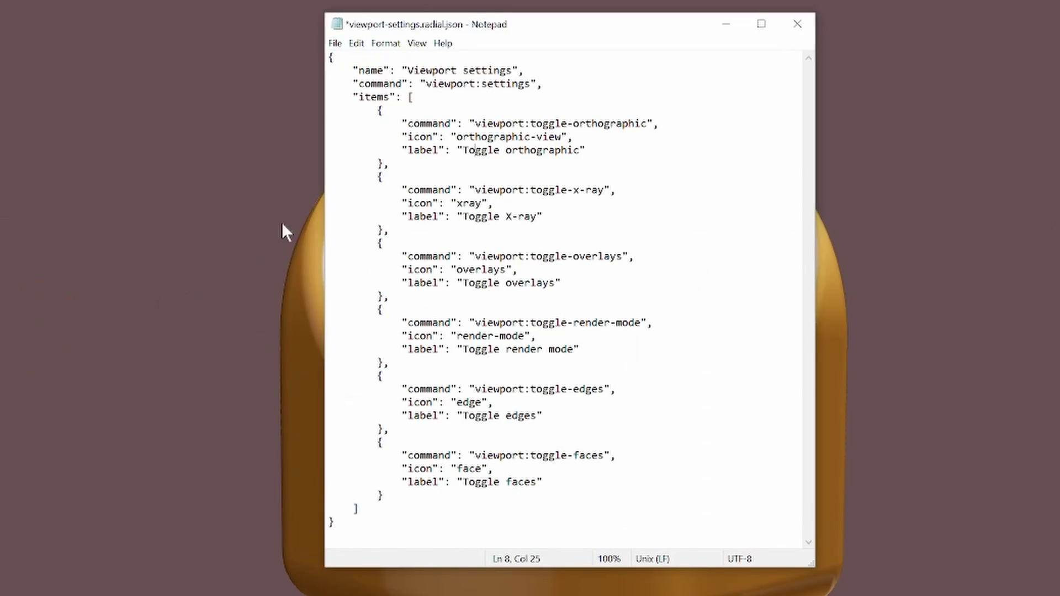
click(458, 138)
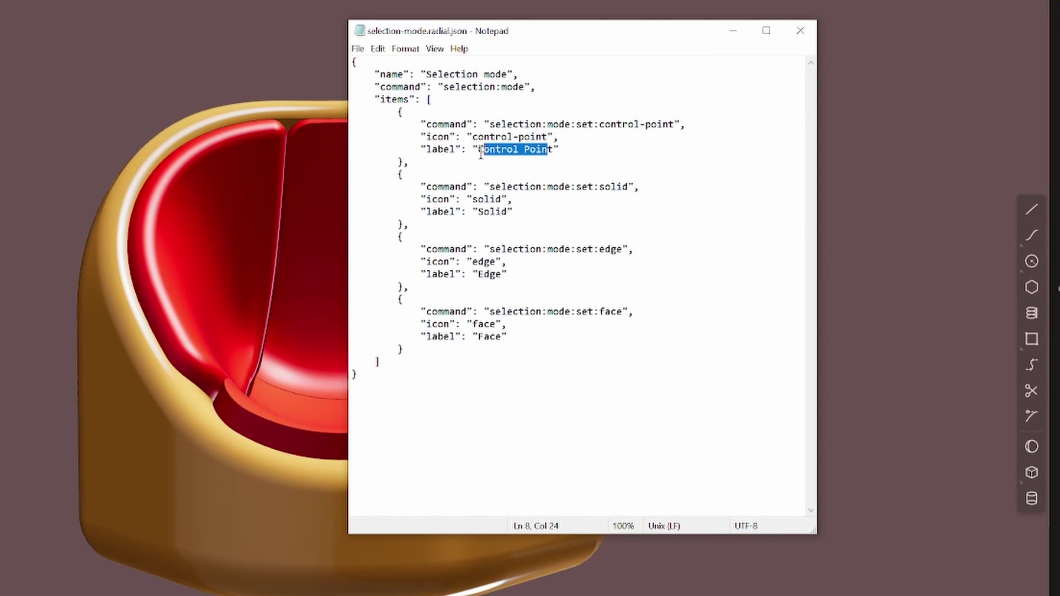
click(480, 154)
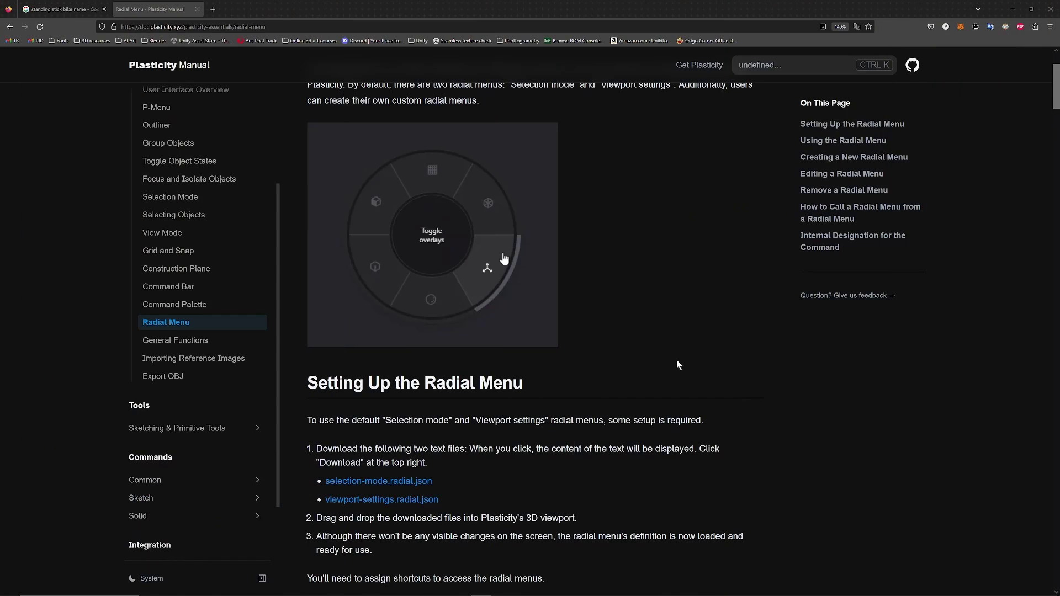
- Scroll the Radial Menu manual page down to the 'How to Call a Radial Menu from a Radial Menu' example
scroll(662, 342, up, 3)
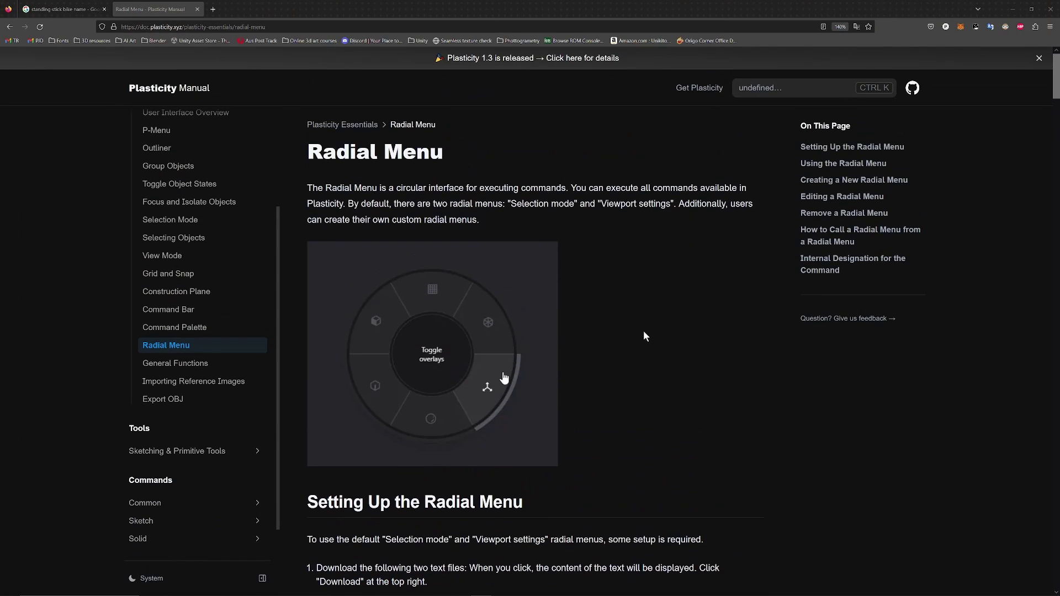
scroll(588, 282, down, 1)
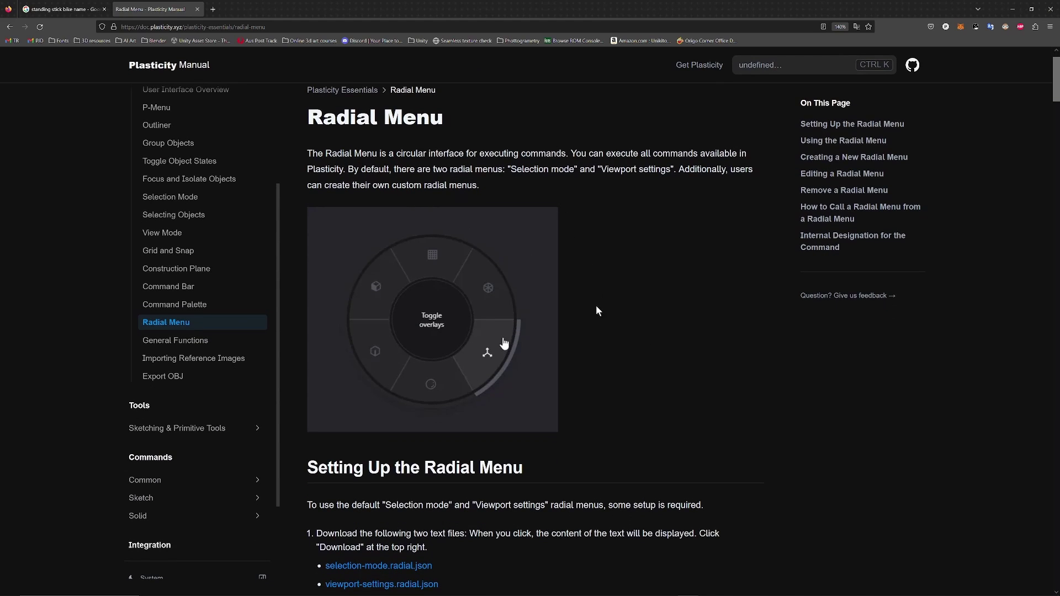
scroll(574, 322, down, 5)
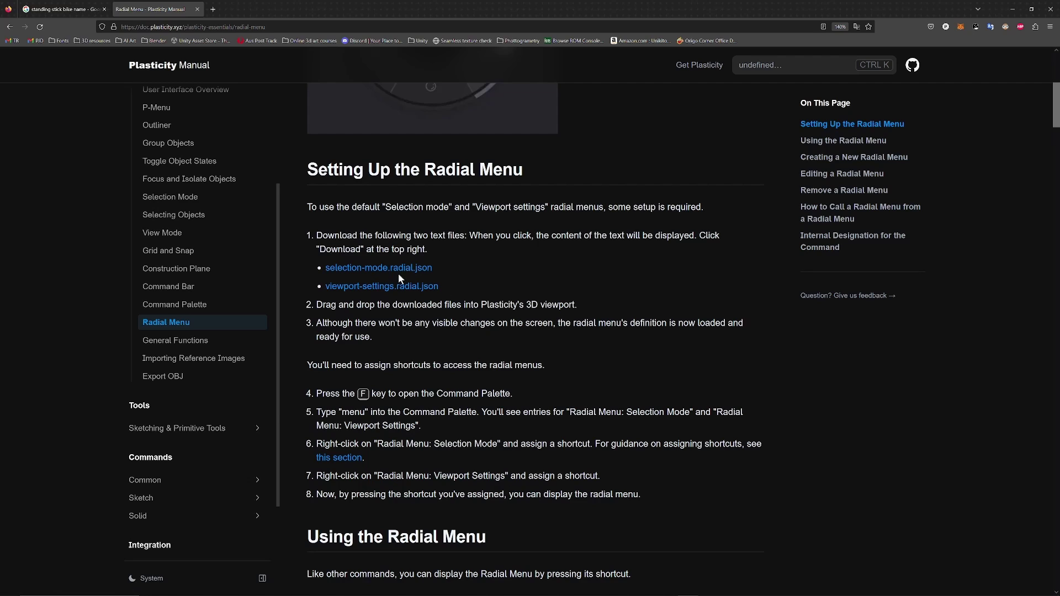
scroll(429, 286, down, 10)
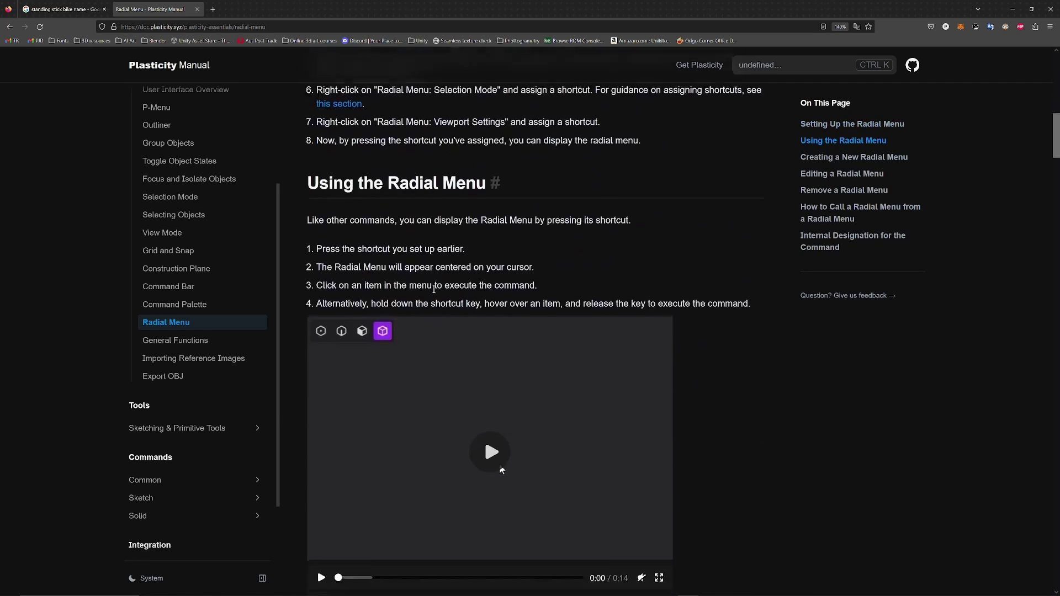
scroll(442, 290, down, 2)
scroll(461, 280, up, 2)
scroll(462, 276, down, 4)
scroll(464, 280, down, 10)
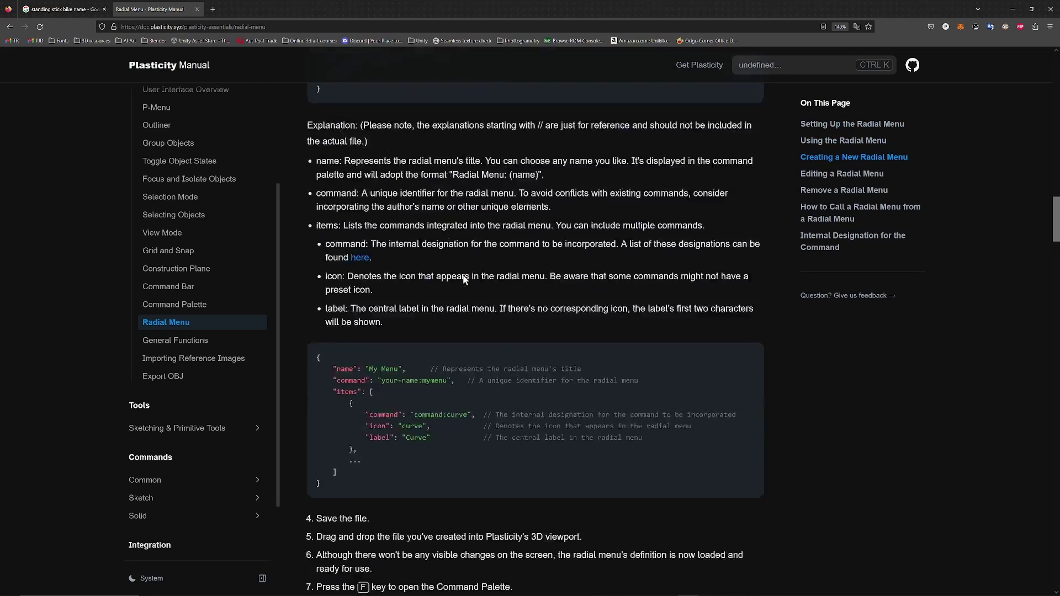
scroll(463, 280, down, 20)
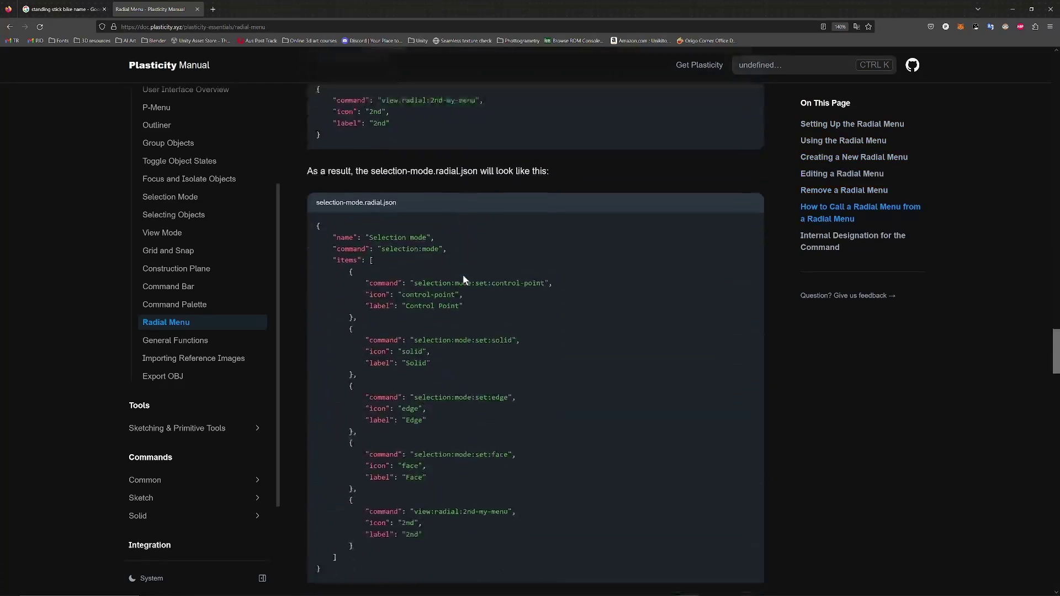
- Autoscroll through the Manual's 'Internal Designation for the Command' list
scroll(463, 273, down, 8)
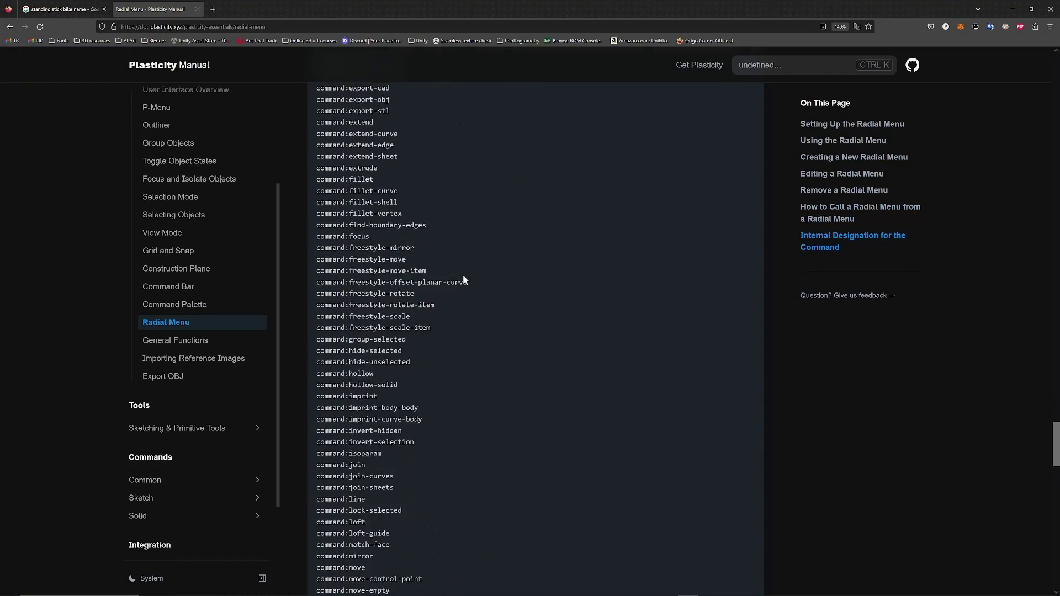
scroll(462, 273, up, 5)
scroll(462, 280, up, 3)
middle_click(463, 276)
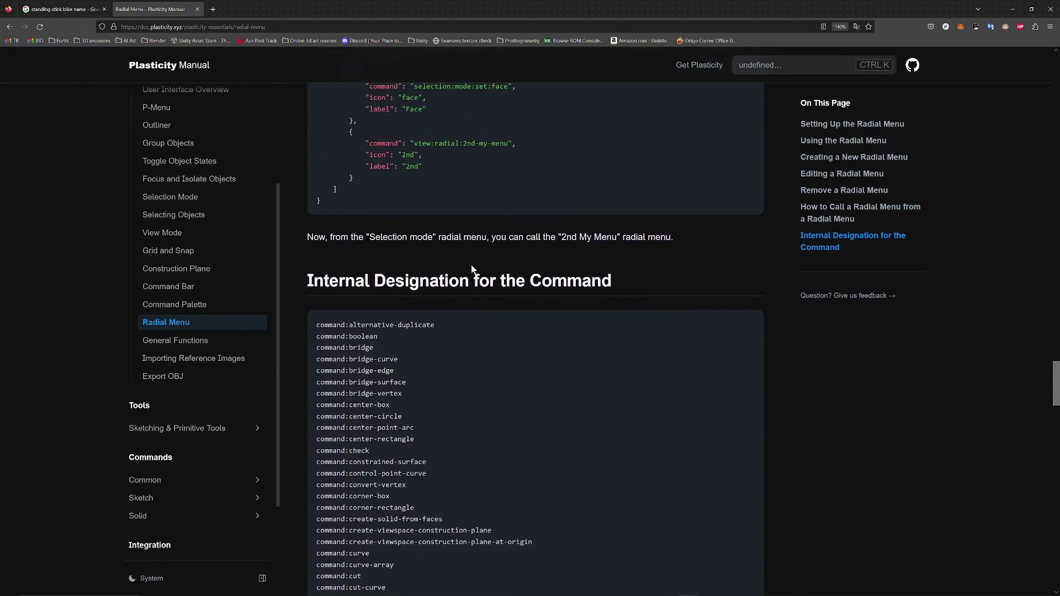
middle_click(473, 286)
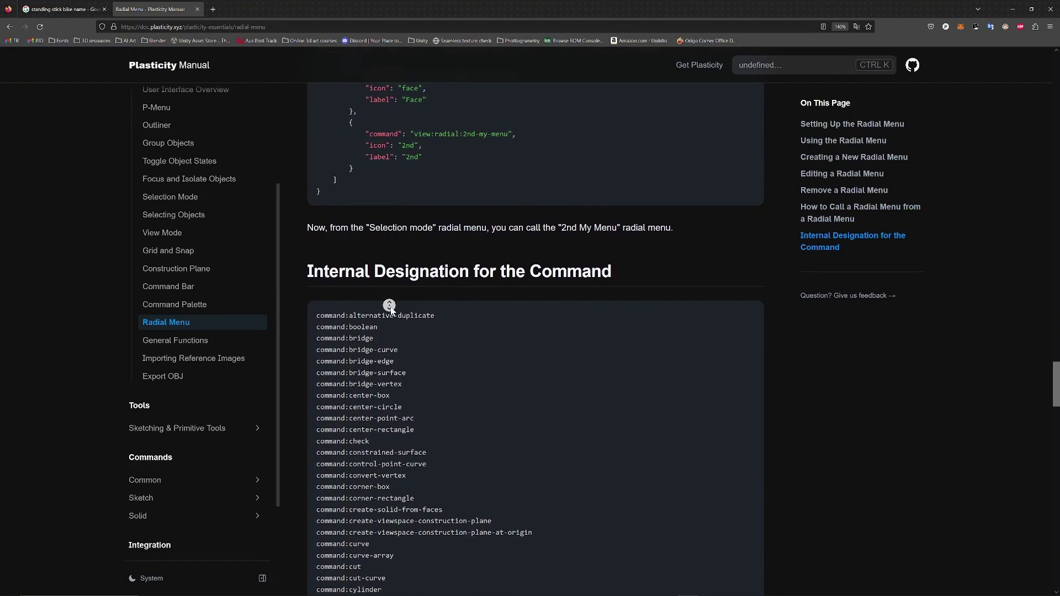
middle_click(405, 338)
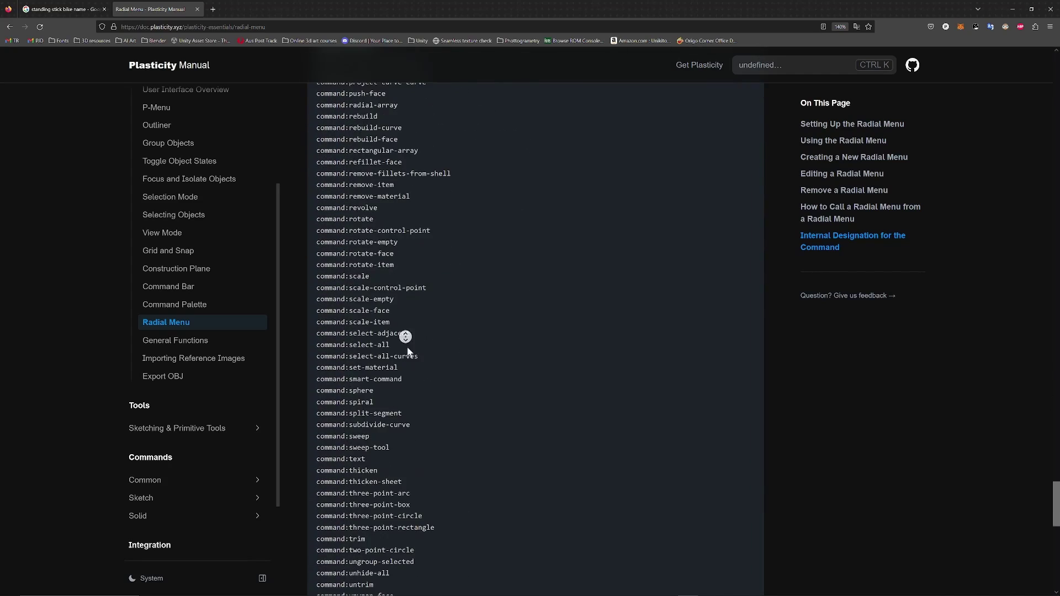
middle_click(412, 329)
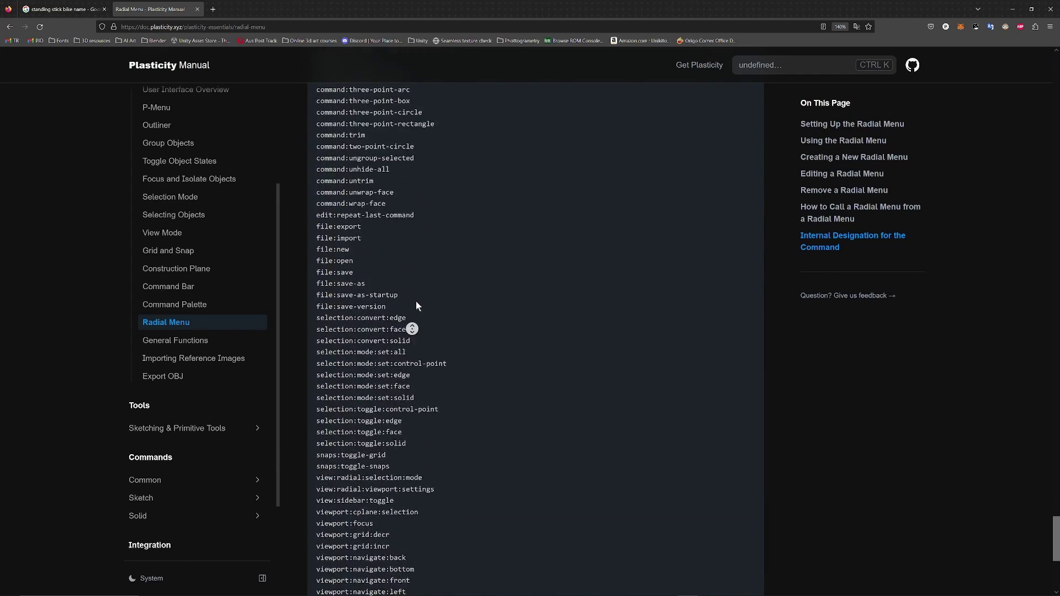
middle_click(412, 303)
middle_click(420, 299)
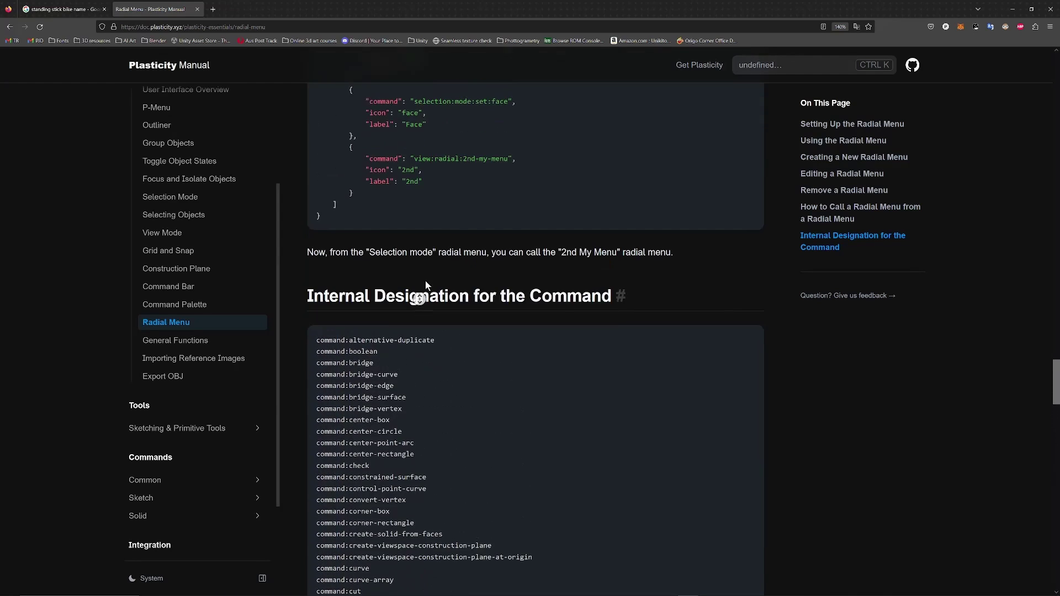
middle_click(431, 285)
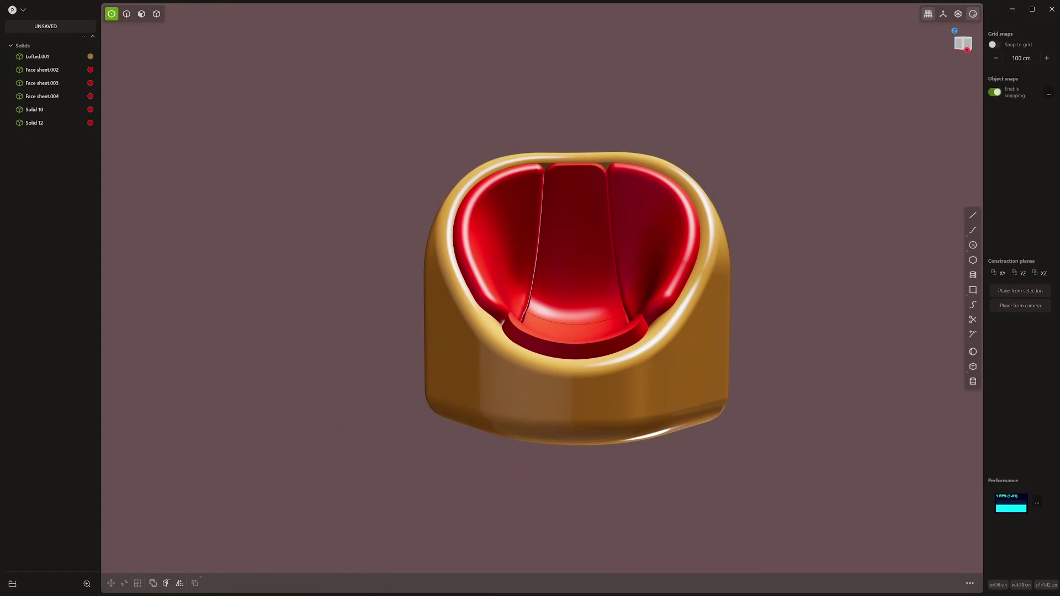
- Draw a box from the Primitives radial submenu cutting into the chair, then undo the cut
middle_drag(513, 253, 628, 342)
key(z)
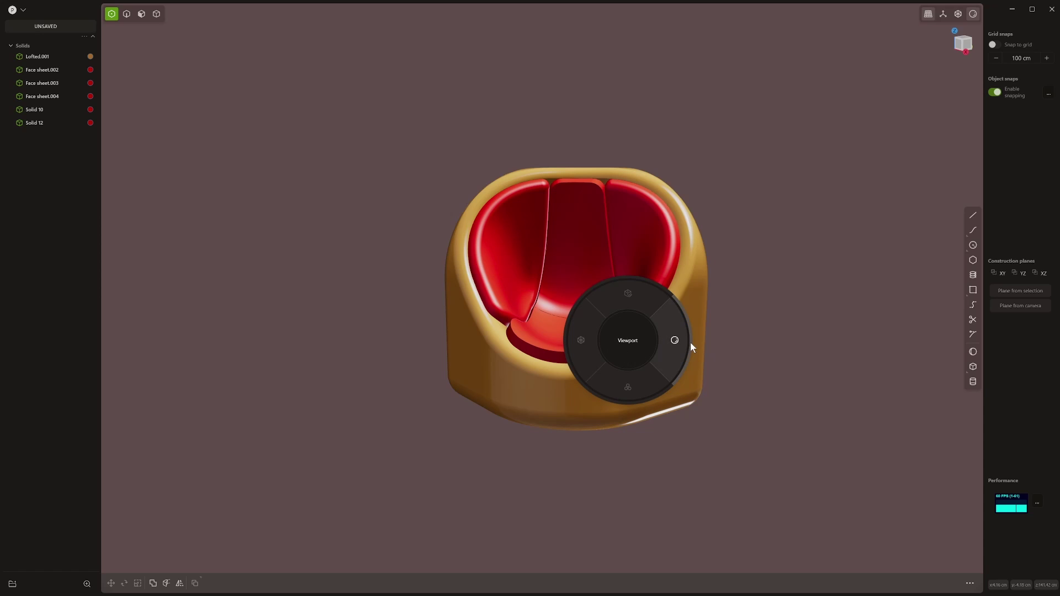
key(v)
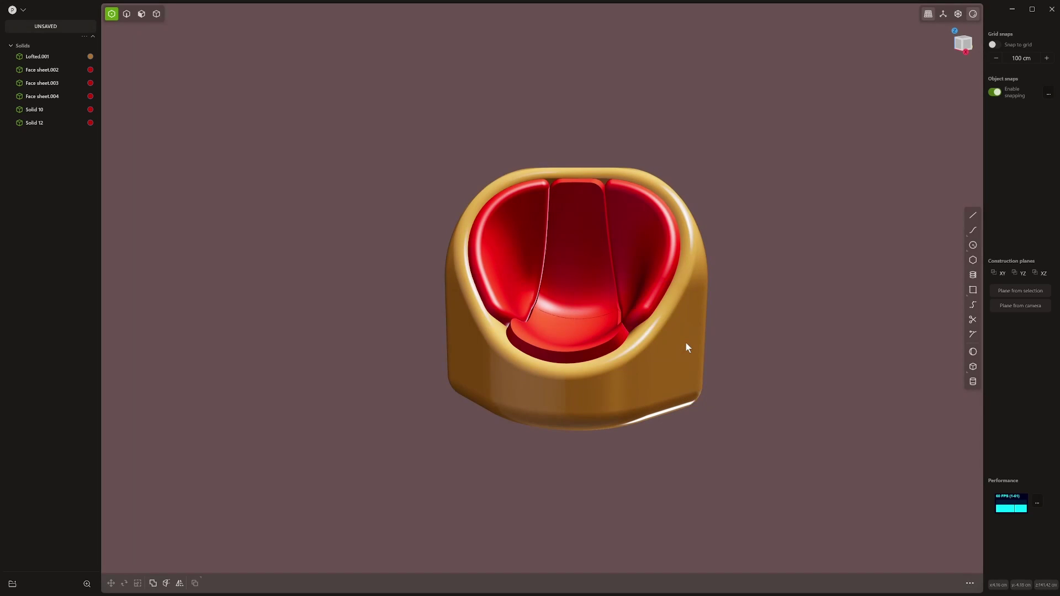
key(p)
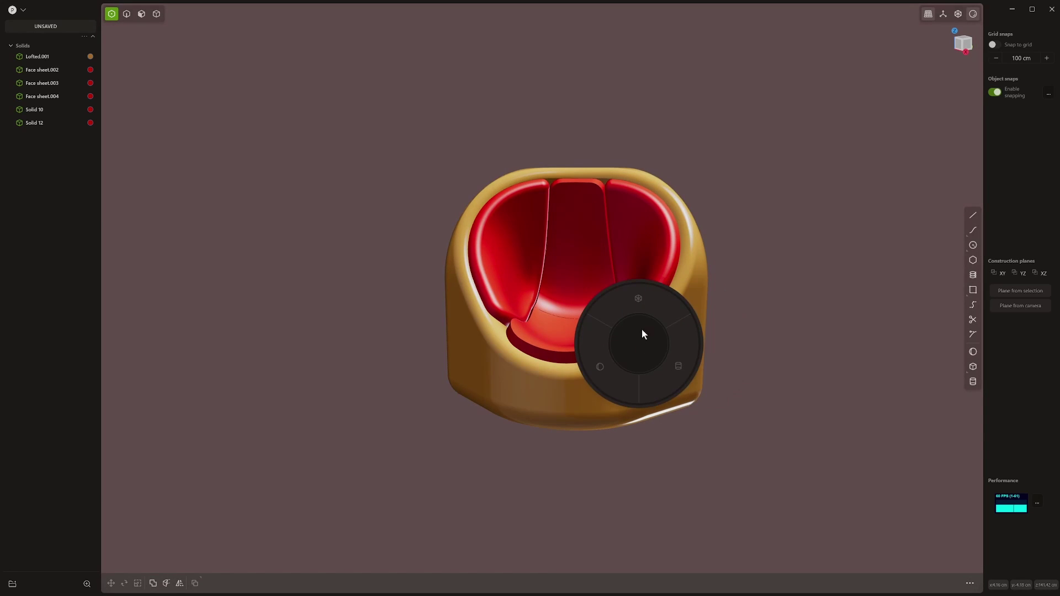
click(645, 316)
click(678, 316)
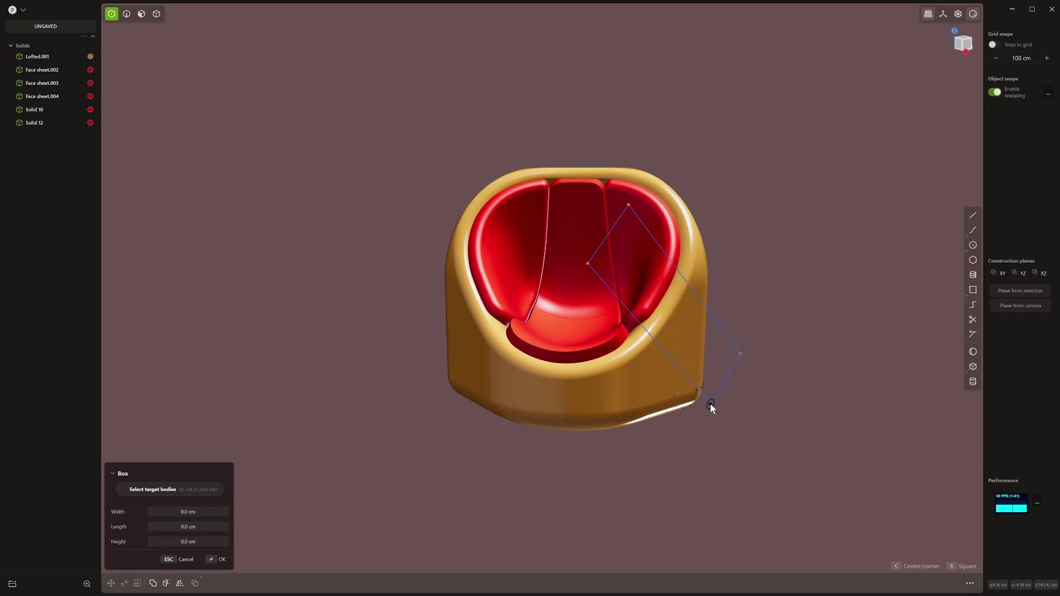
click(710, 403)
click(632, 408)
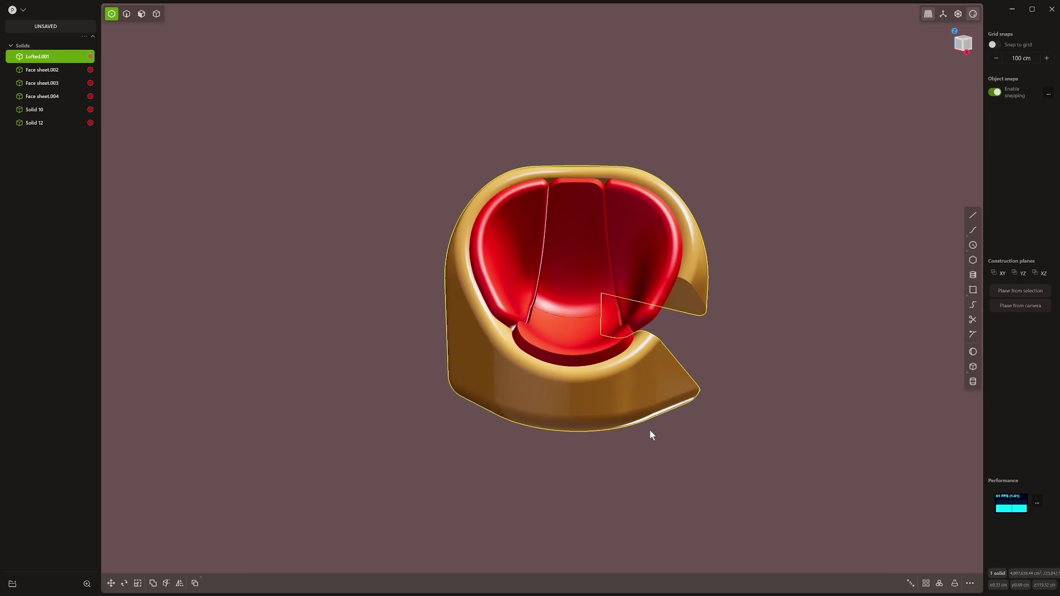
middle_drag(652, 432, 558, 429)
key(Escape)
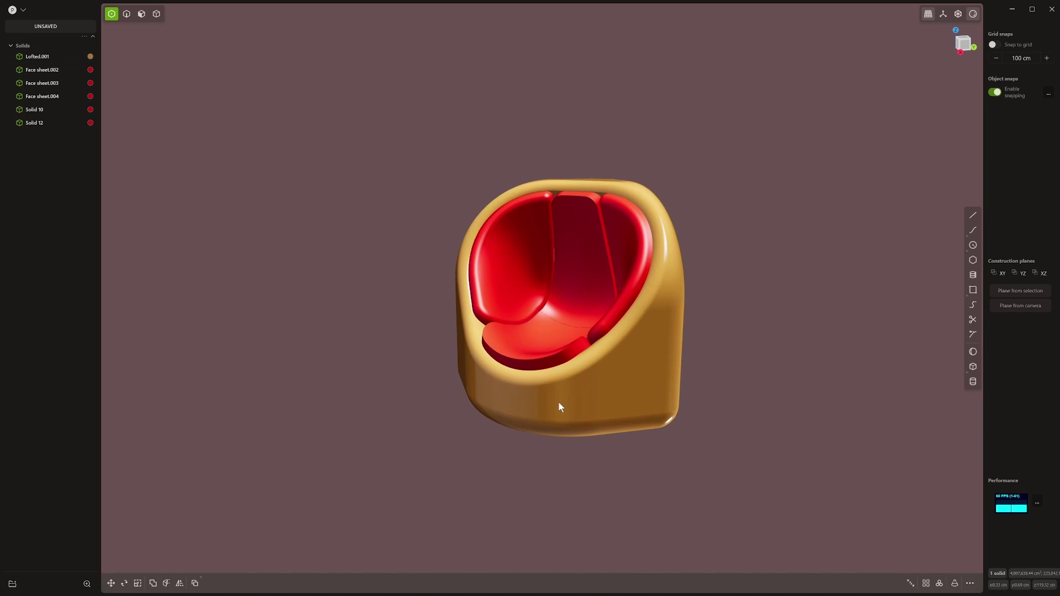
- Start Arrays > Radial Array > Curve array from the radial menu
key(q)
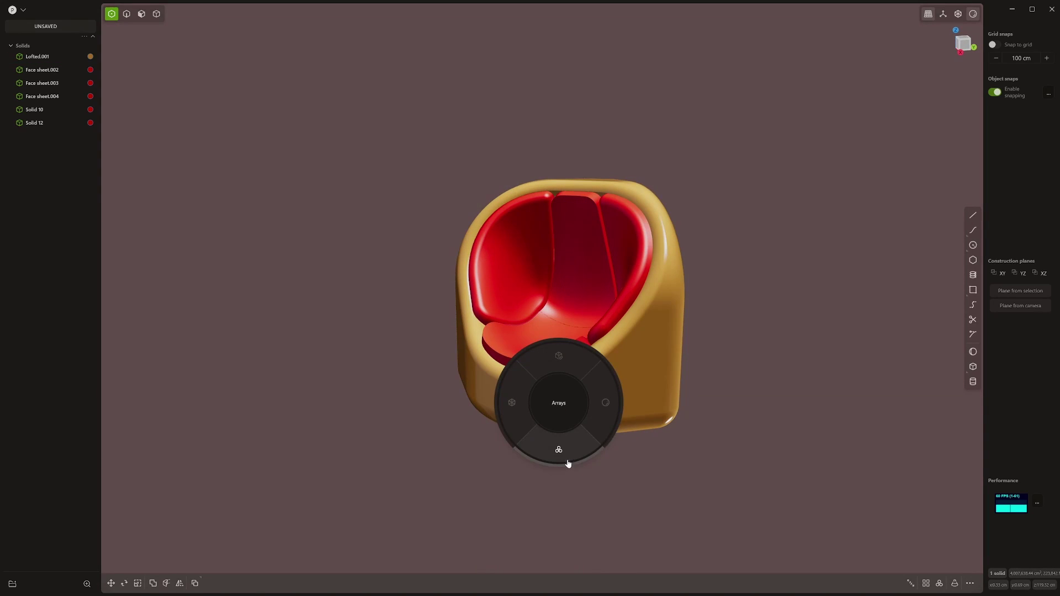
key(q)
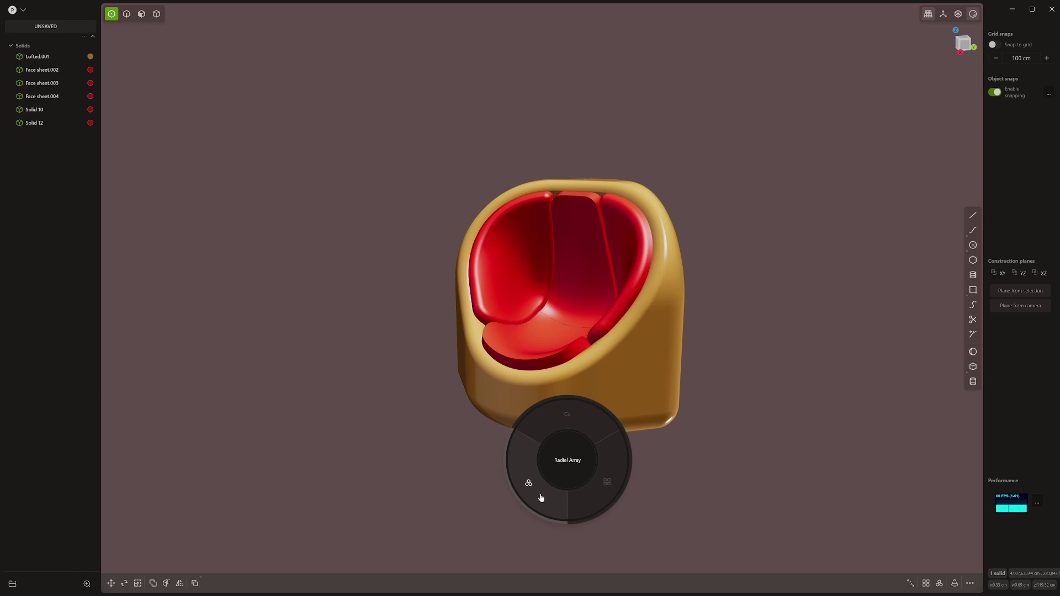
click(693, 331)
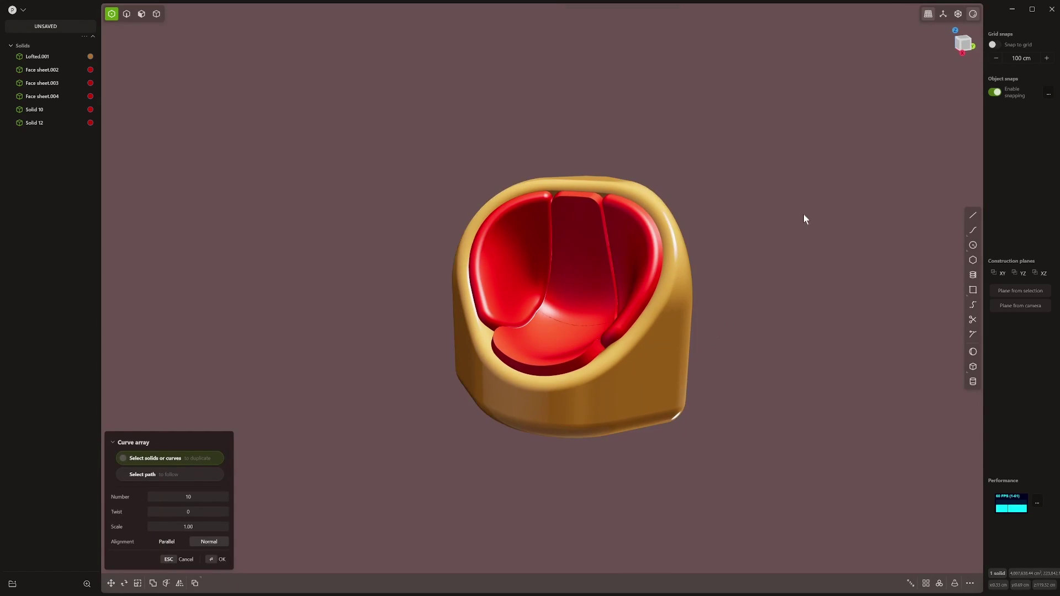
- Switch the render mode to show edges and orbit the chair to face the camera
click(977, 14)
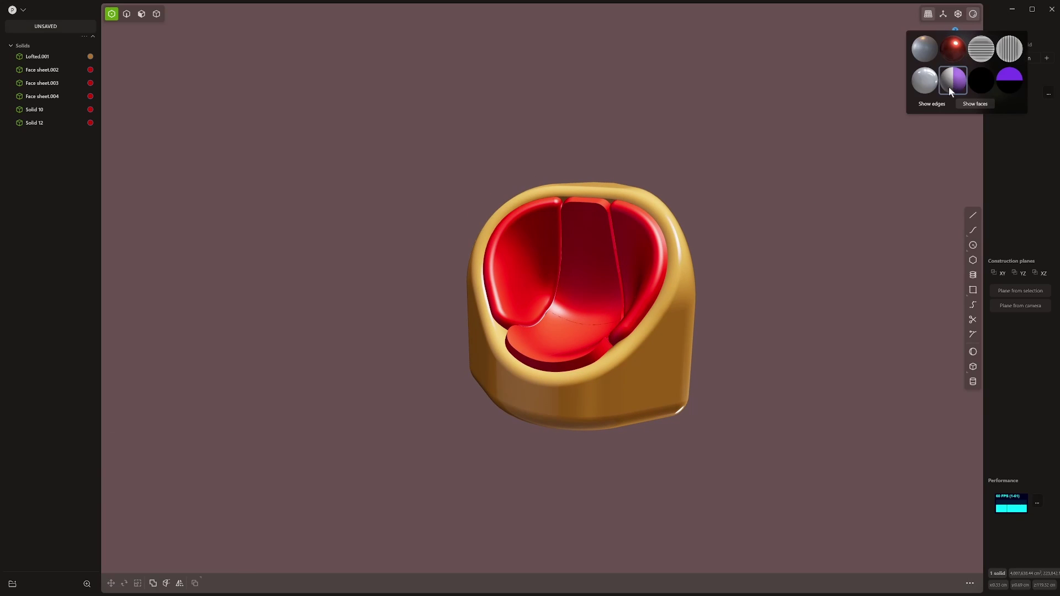
click(948, 88)
middle_drag(662, 177, 698, 198)
scroll(669, 294, up, 3)
middle_drag(669, 297, 668, 238)
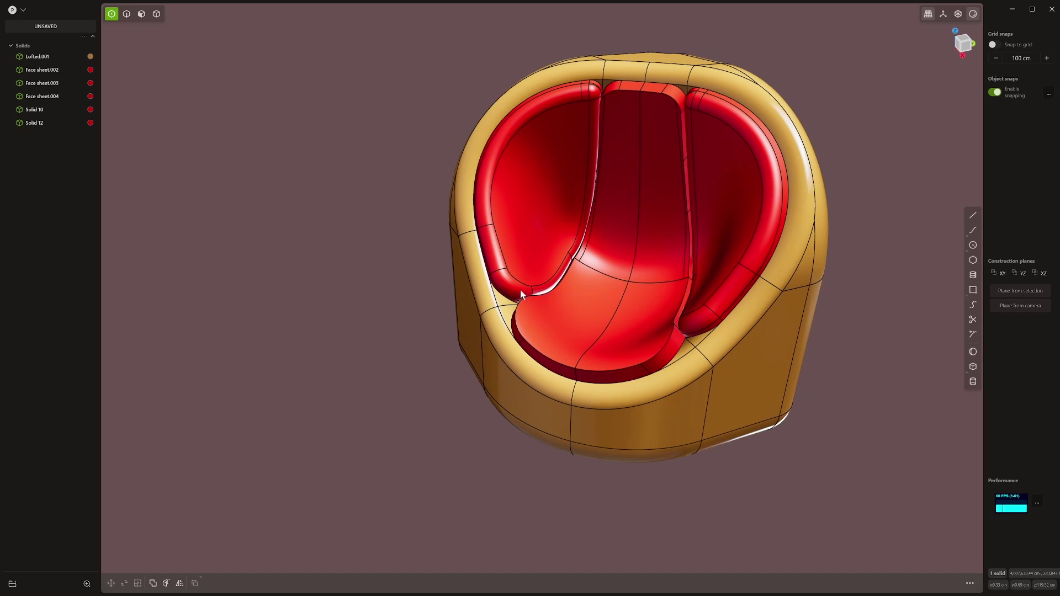
- Place a sphere from Primitives and size it against the chair's left rim
key(q)
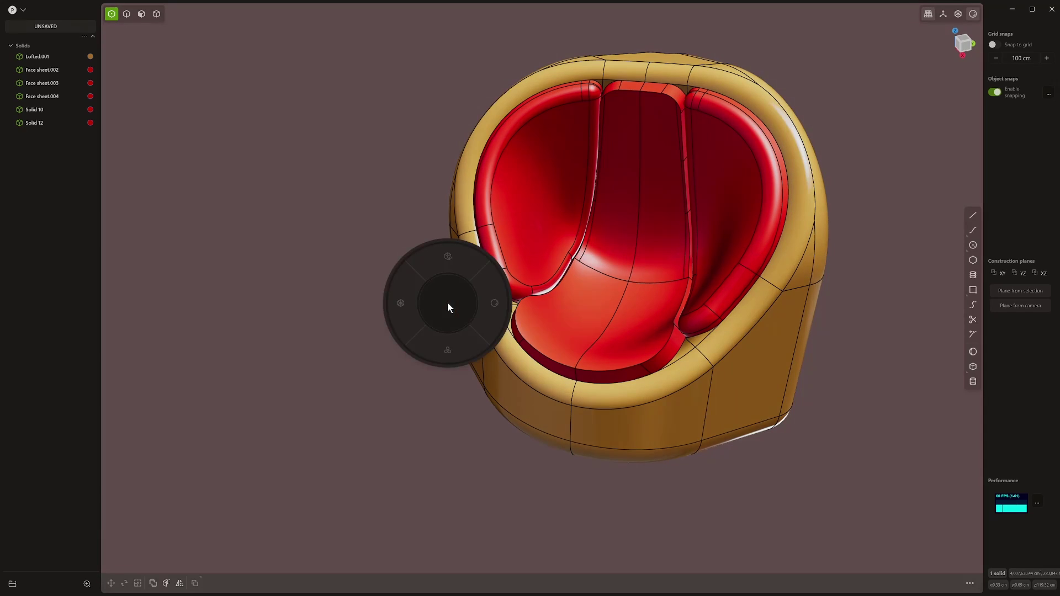
click(399, 302)
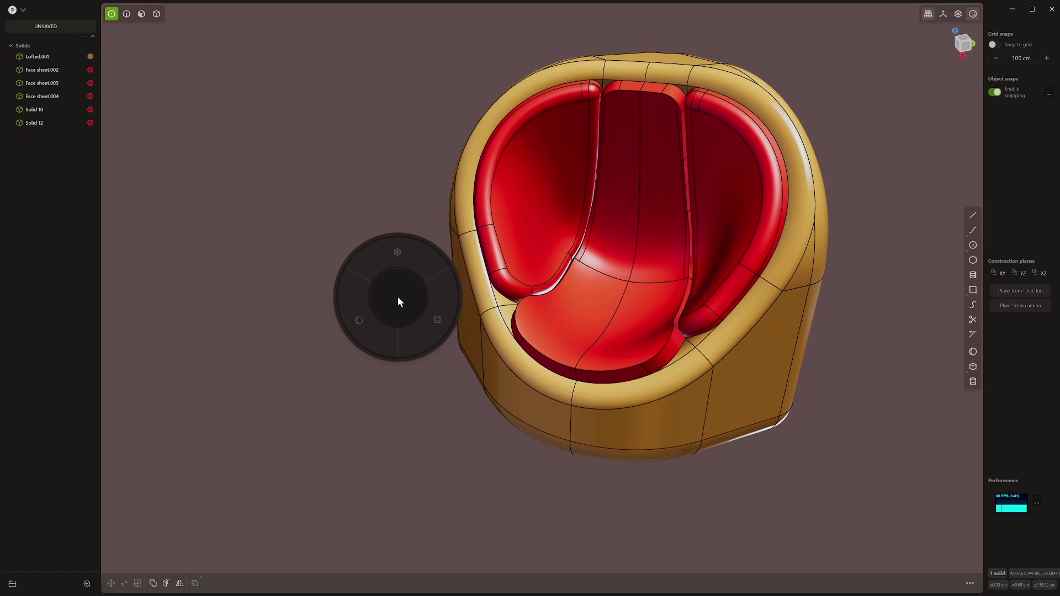
click(358, 320)
click(438, 273)
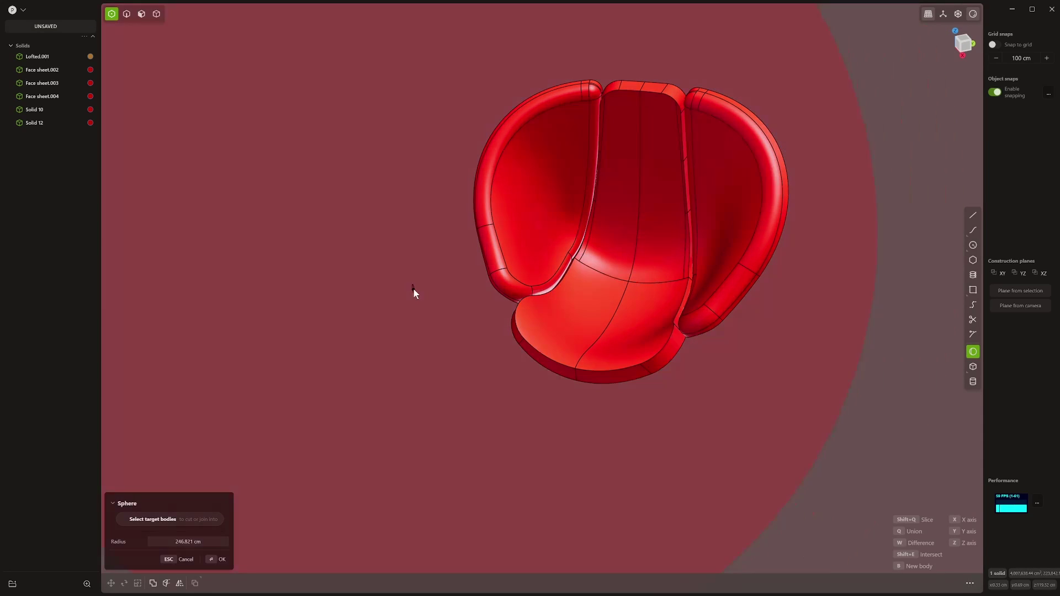
click(456, 287)
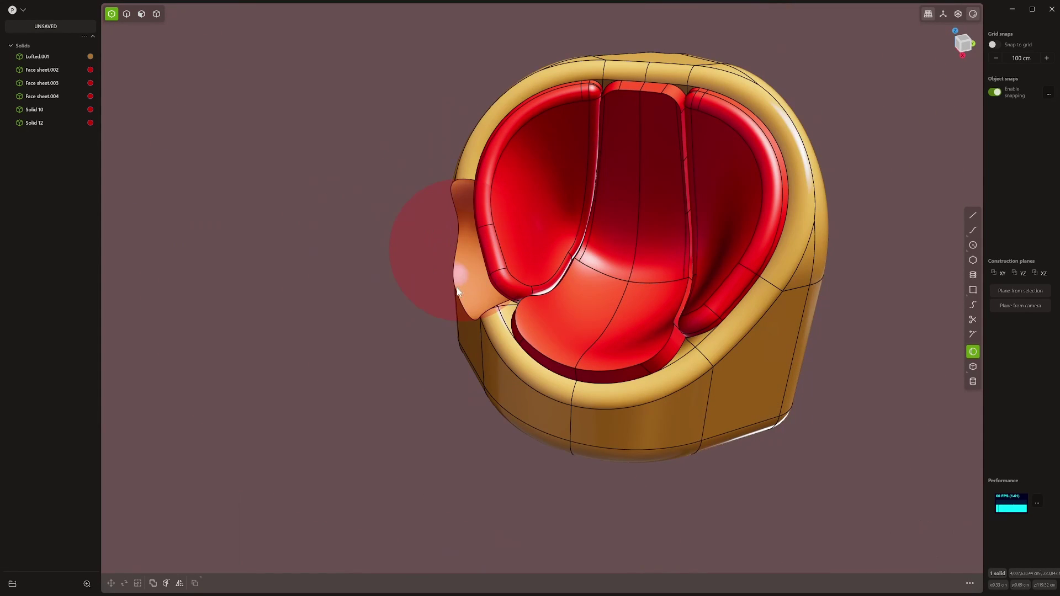
middle_drag(457, 292, 651, 251)
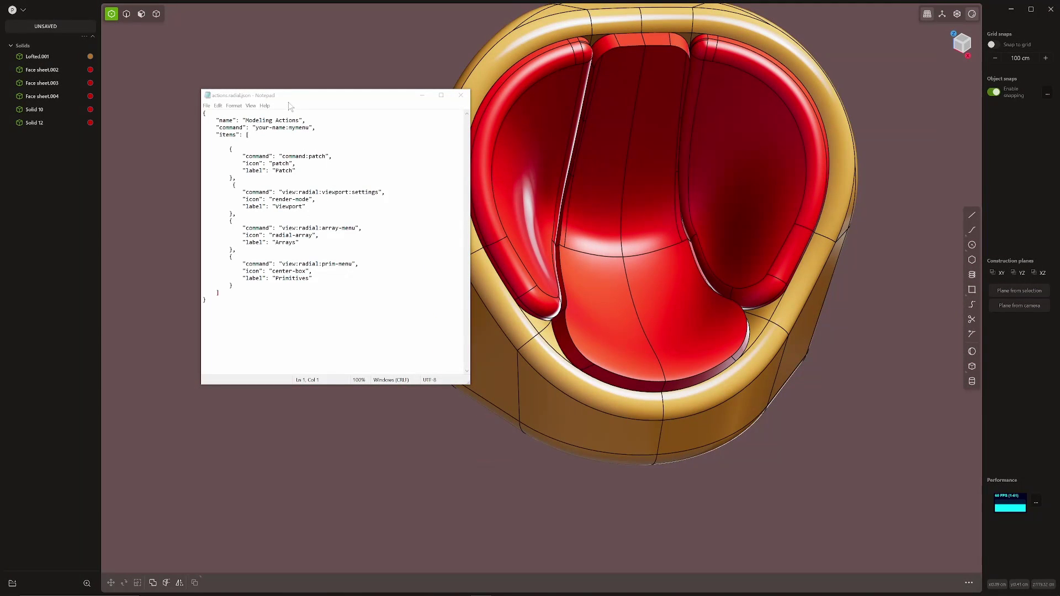
- Place actions.radial.json on the left and viewport-settings.radial.json on the right, making the latter active
drag(297, 102, 433, 99)
drag(604, 386, 691, 456)
ctrl+scroll(507, 305, up, 2)
ctrl+scroll(507, 306, up, 1)
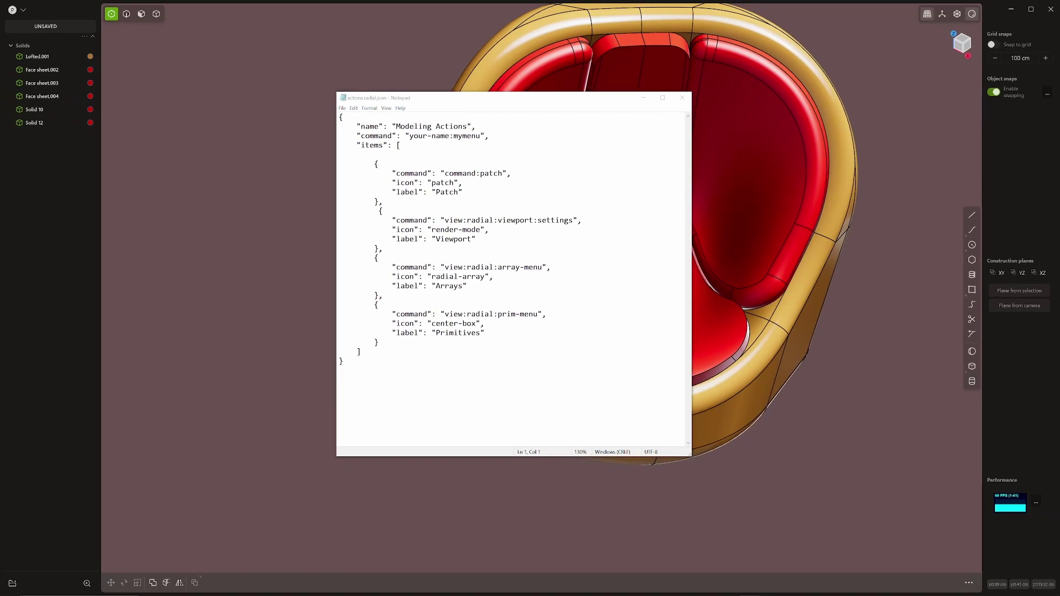
drag(1059, 238, 782, 140)
drag(574, 114, 509, 115)
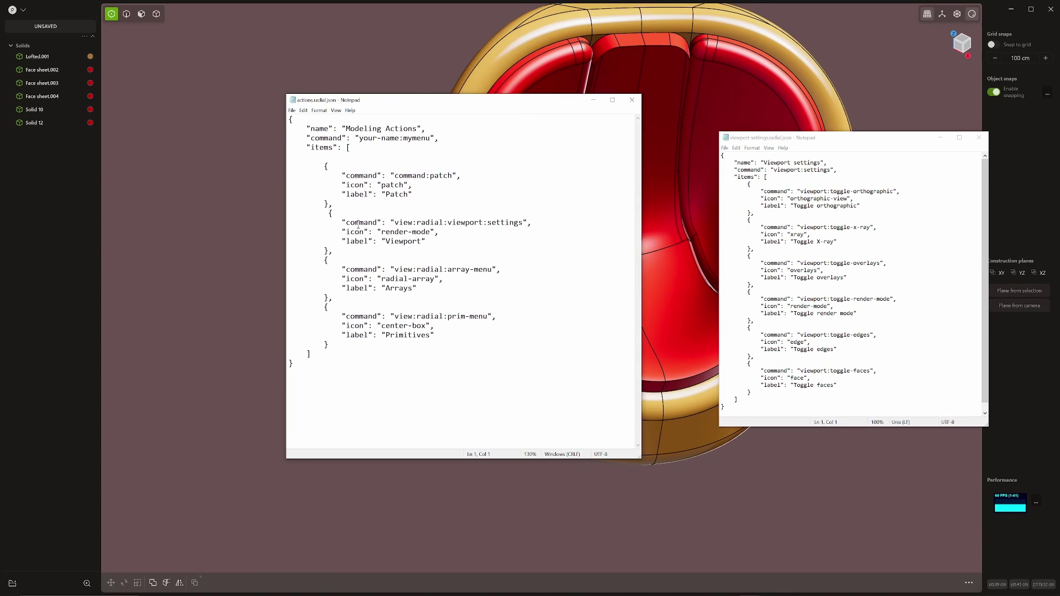
click(815, 234)
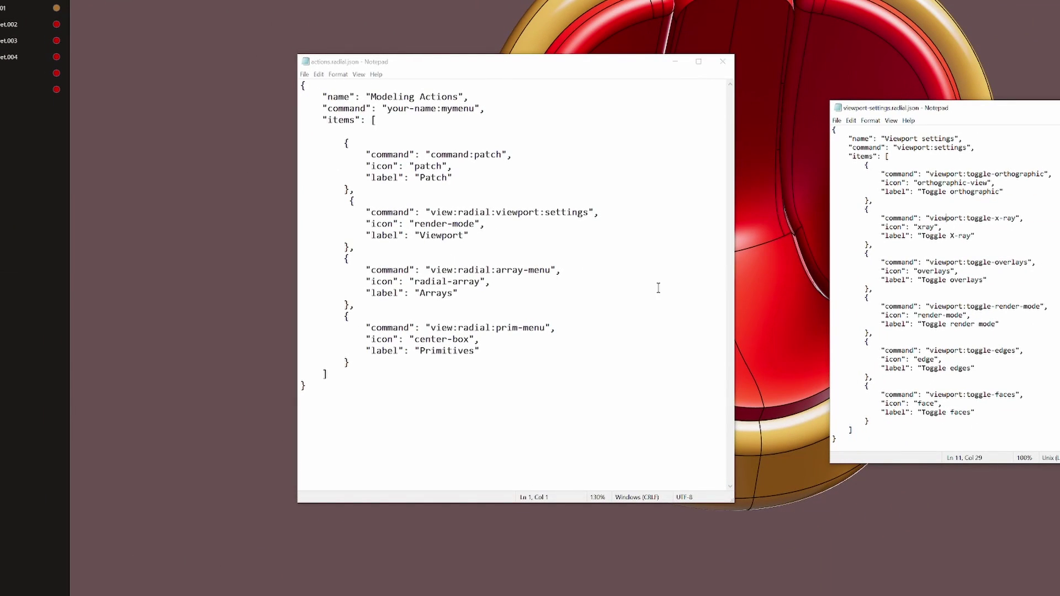
- Position array-menu.radial.json at left and prim-menu.radial.json at lower right, briefly selecting 'prim-menu'
drag(743, 355, 125, 143)
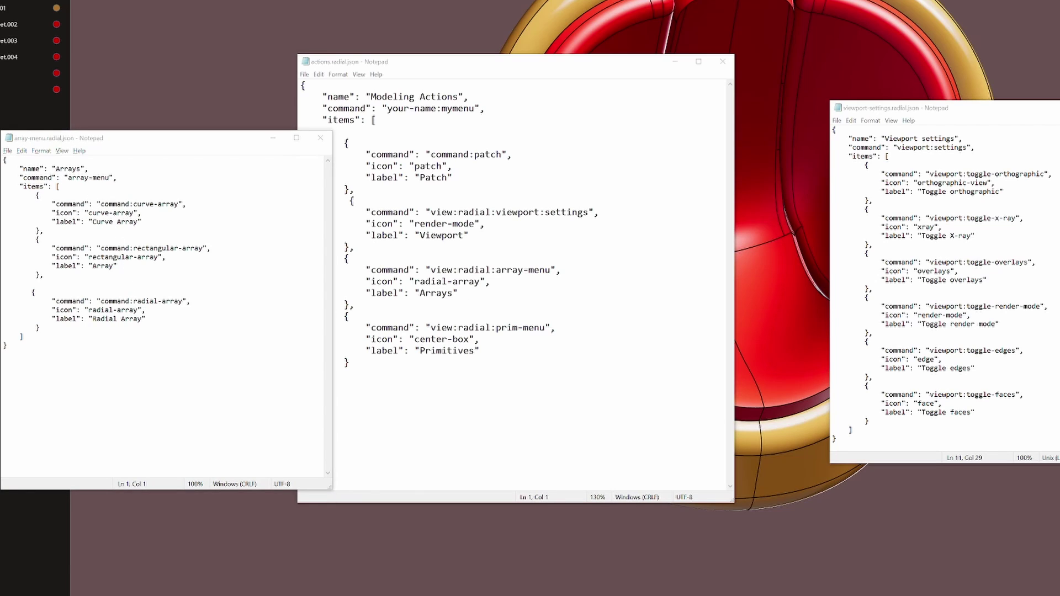
drag(1059, 309, 860, 232)
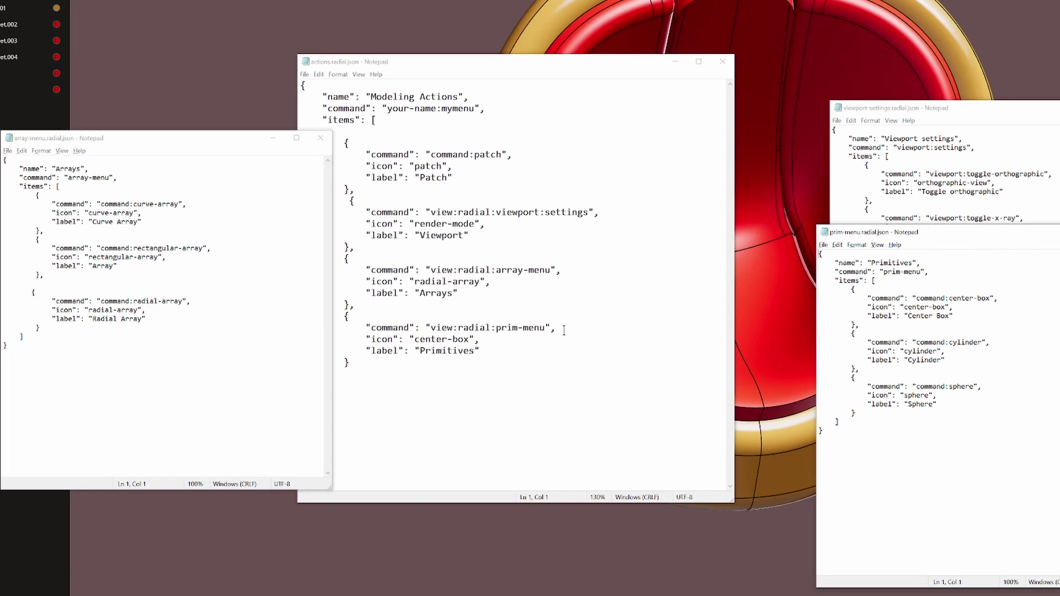
drag(886, 268, 918, 271)
click(917, 272)
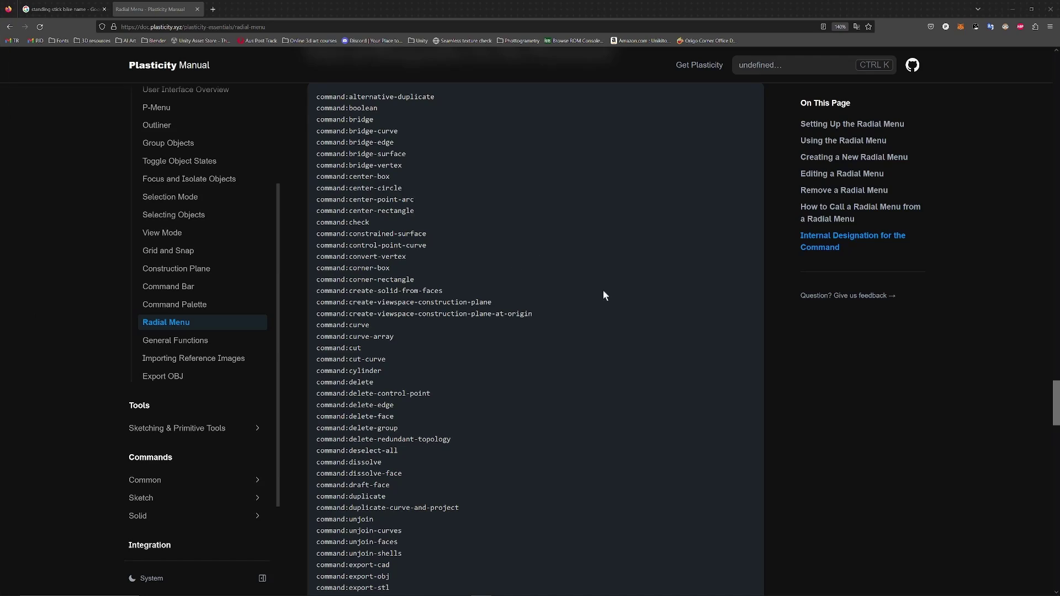
- Scroll the Radial Menu page up to step 2 and the selection-mode.radial.json example
scroll(602, 291, up, 4)
scroll(589, 291, up, 12)
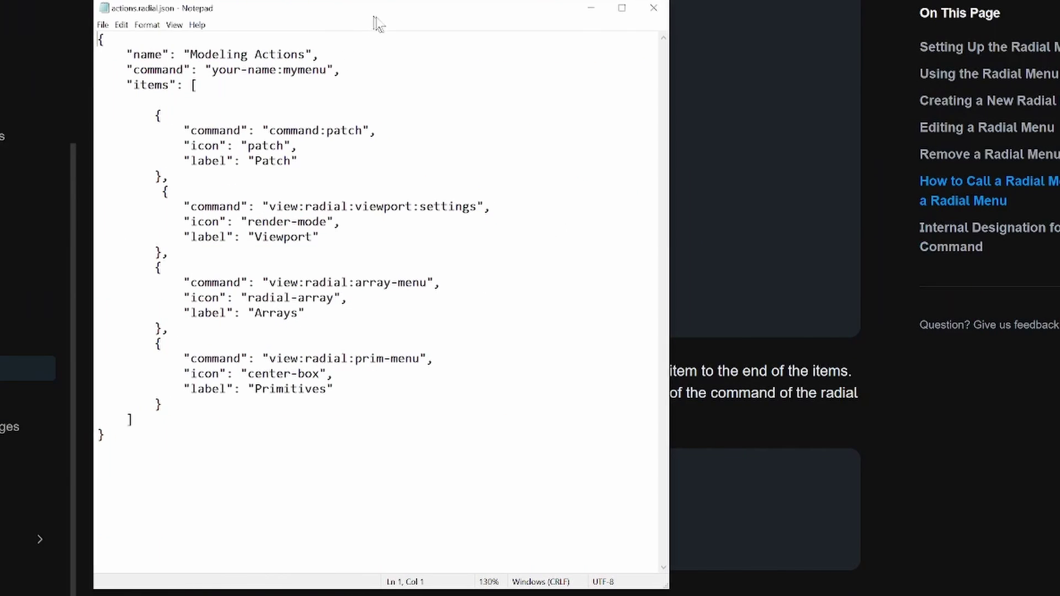
drag(376, 18, 536, 23)
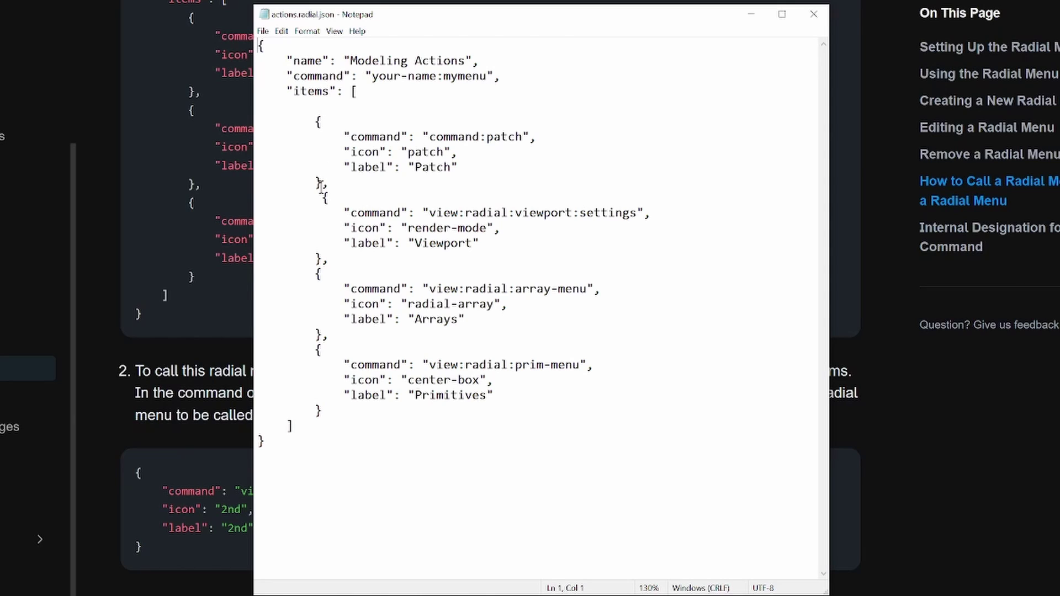
drag(329, 183, 323, 184)
click(329, 183)
key(Down)
key(Down)
key(Down)
key(Down)
key(Down)
key(Down)
key(Down)
key(Down)
key(Down)
key(Down)
key(Down)
key(Down)
key(Down)
key(Down)
key(Down)
key(Down)
key(Up)
drag(294, 425, 257, 441)
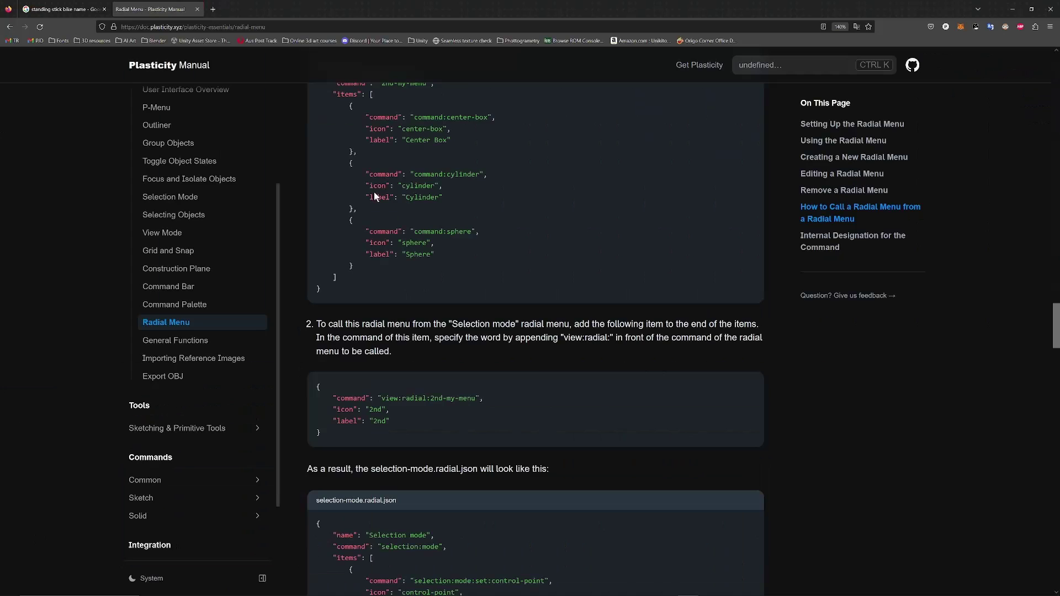
- Scroll to the internal command designation list, starting at command:alternative-duplicate and command:boolean
scroll(374, 194, down, 10)
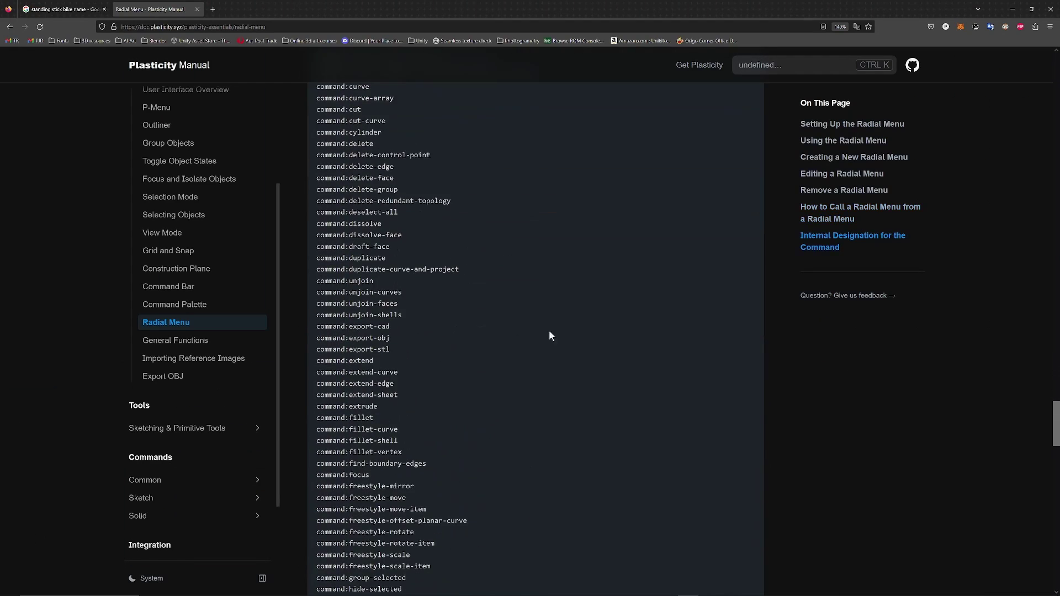
scroll(553, 333, up, 10)
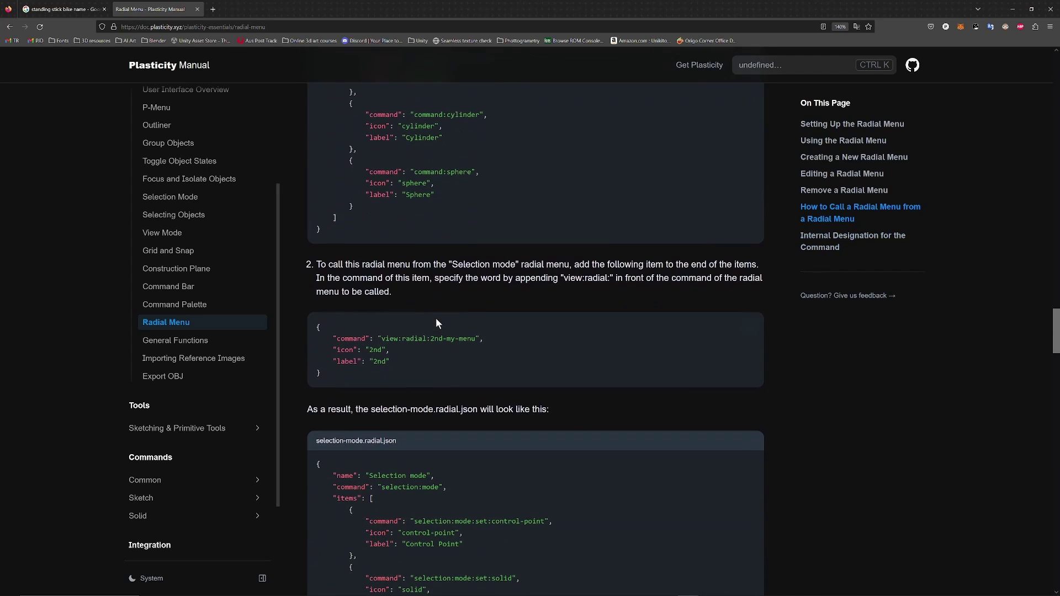
scroll(436, 318, up, 1)
scroll(442, 317, down, 10)
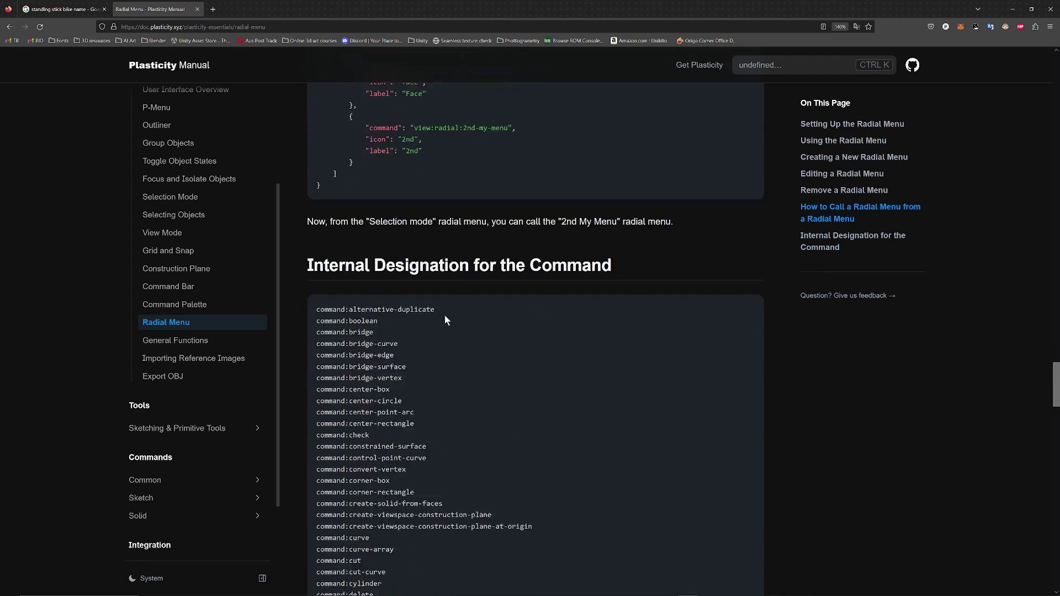
scroll(441, 316, down, 5)
scroll(364, 318, up, 7)
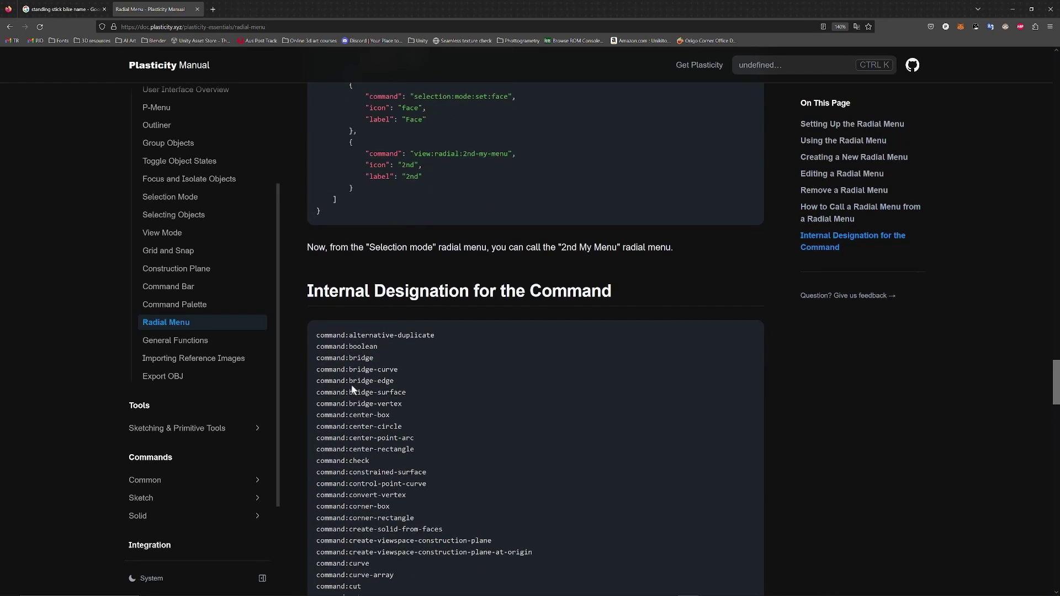
drag(350, 381, 368, 381)
click(399, 379)
scroll(420, 370, down, 5)
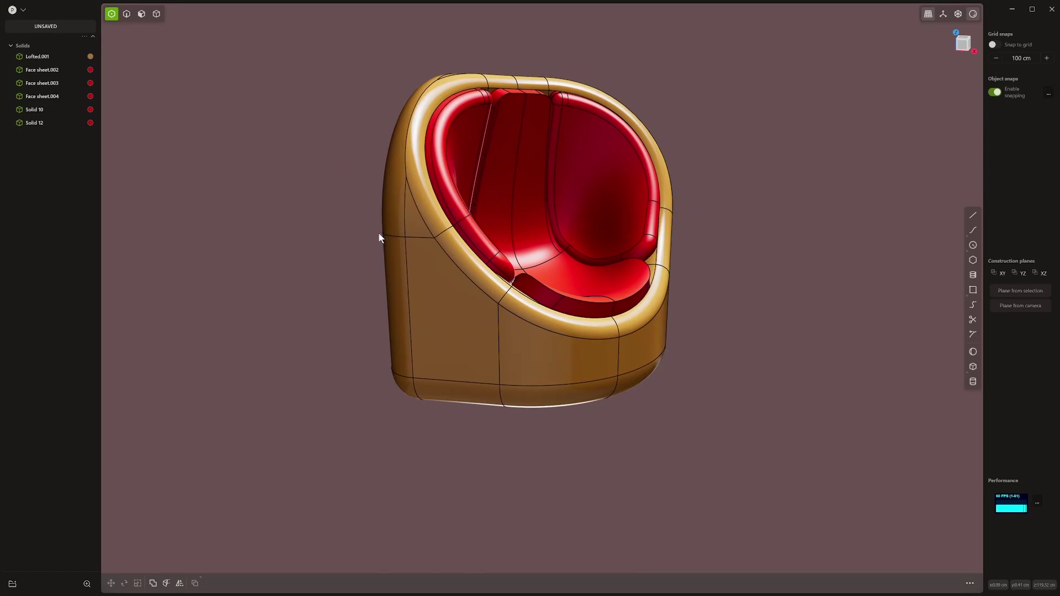
- Turn on X-ray for the chair from the radial menu's Viewport submenu
middle_drag(378, 237, 342, 260)
key(grave)
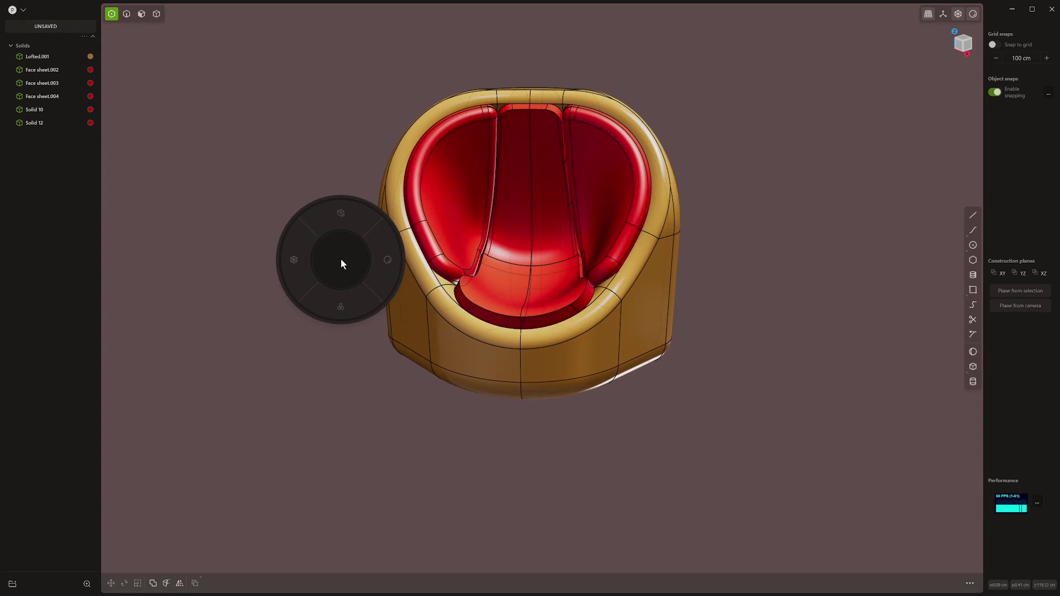
click(388, 261)
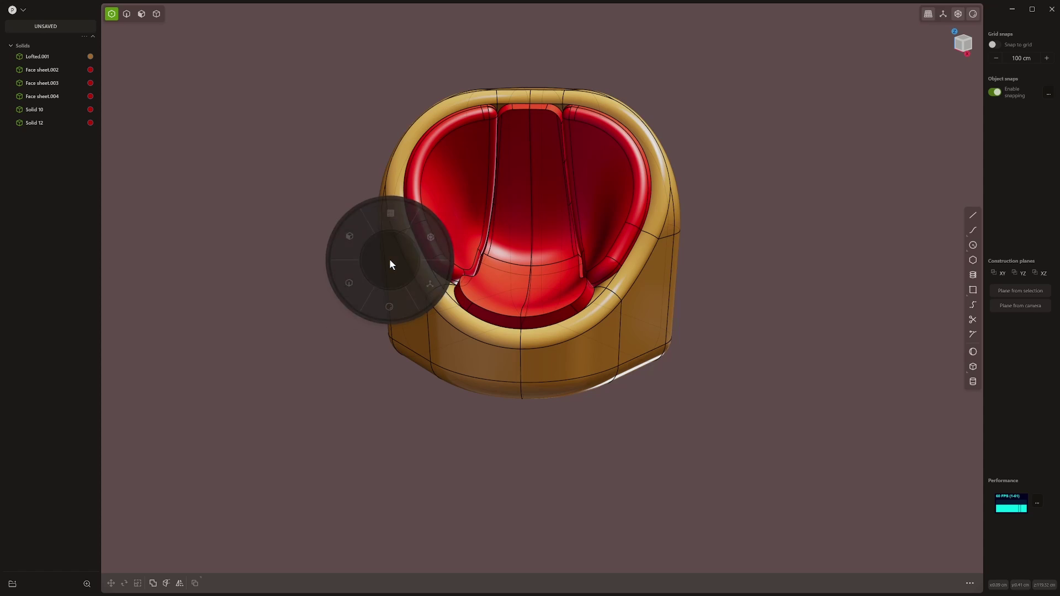
click(430, 238)
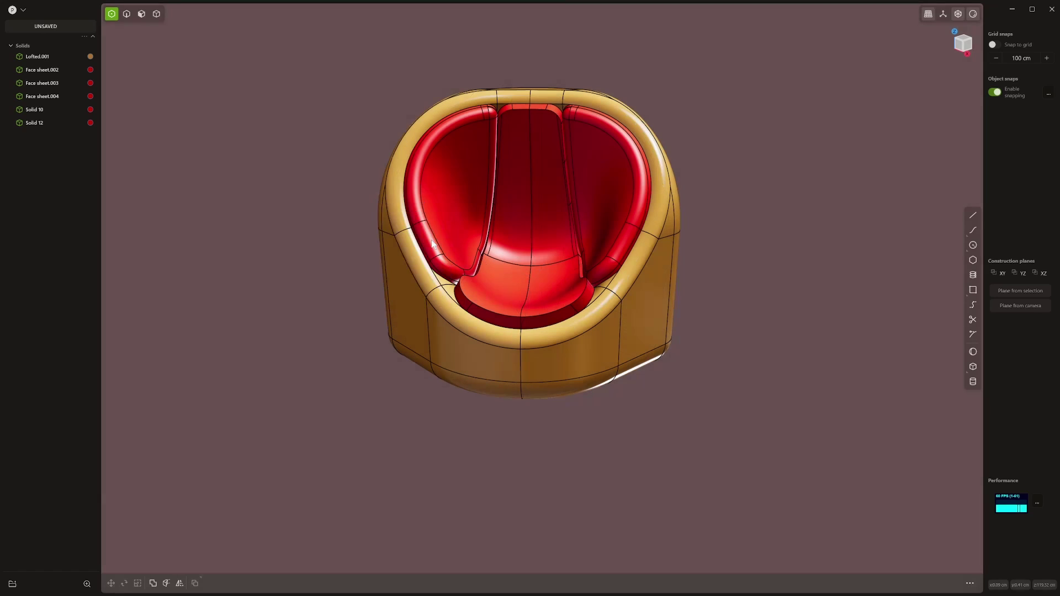
- Turn off the chair's edge display from the reopened radial menu
key(grave)
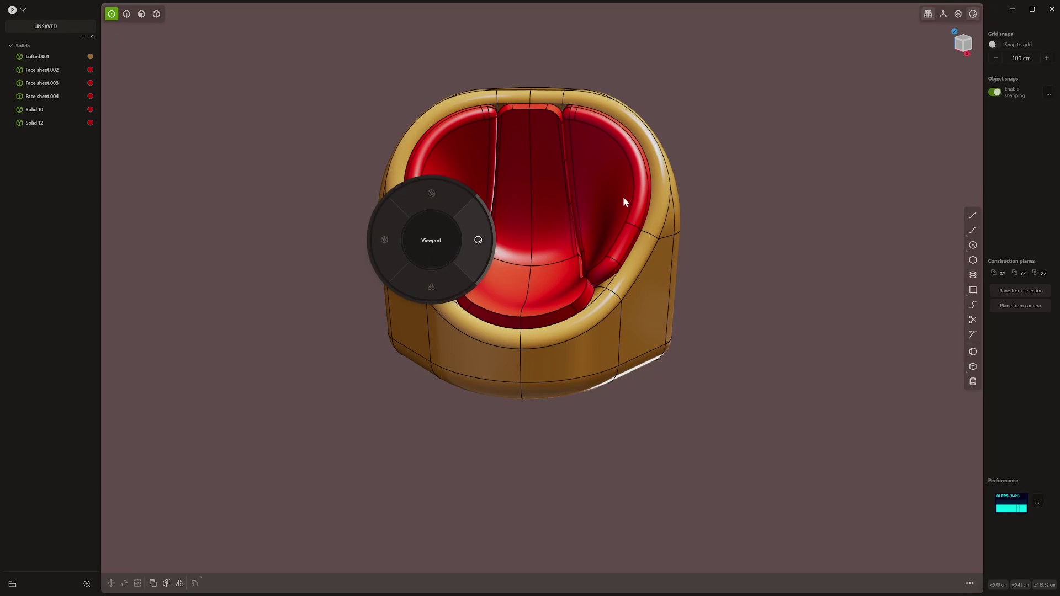
key(grave)
click(703, 209)
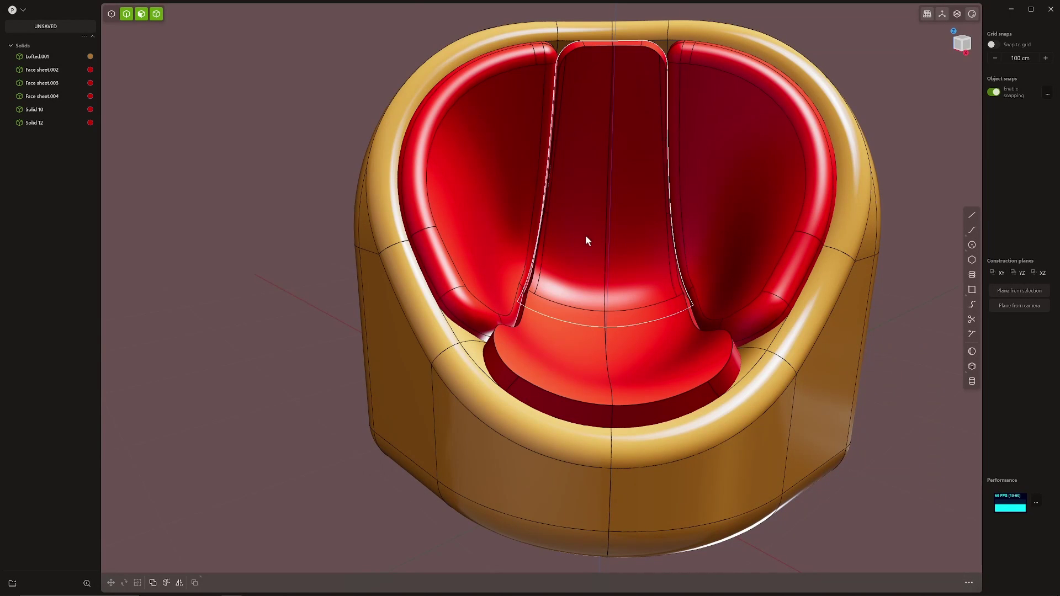
- Drag actions.radial.json from the Plasticity Plugins folder onto the Plasticity viewport
key(alt+Tab)
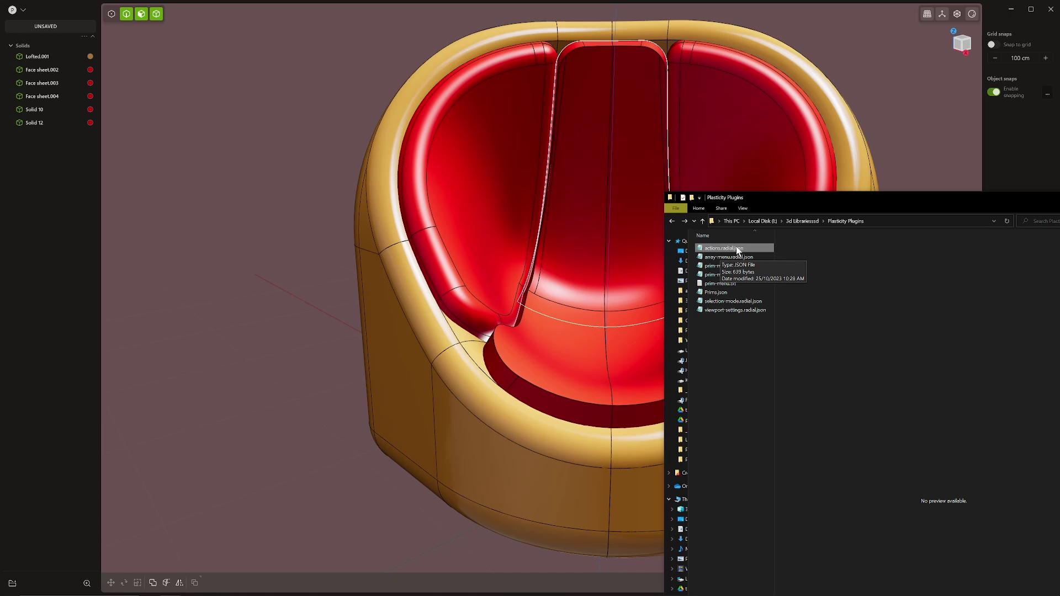
click(730, 252)
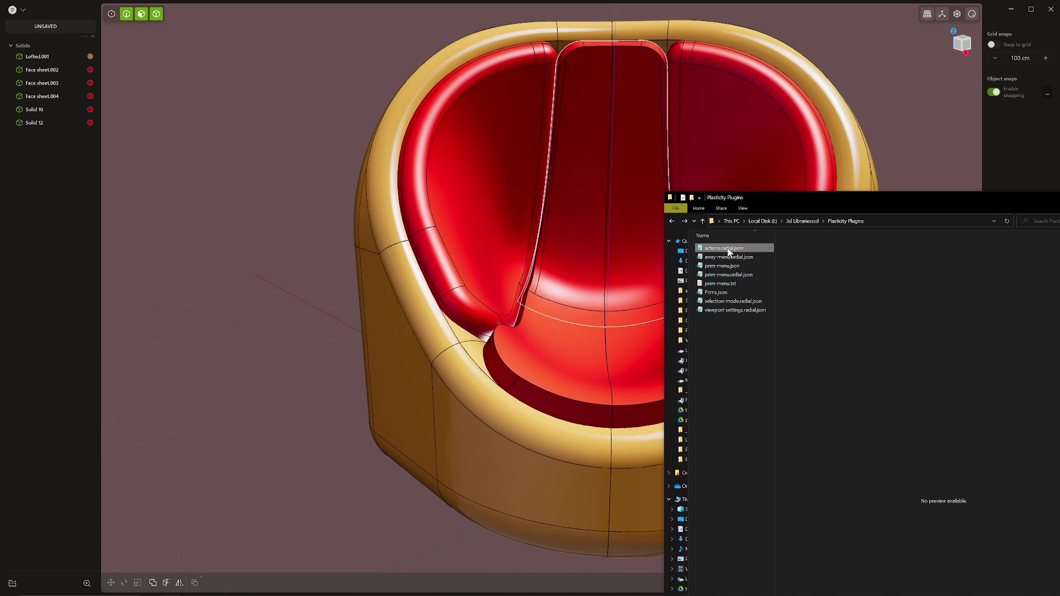
drag(729, 252, 457, 262)
- Search commands for 'rad' and view shortcut options for Radial menu: Arrays
key(f)
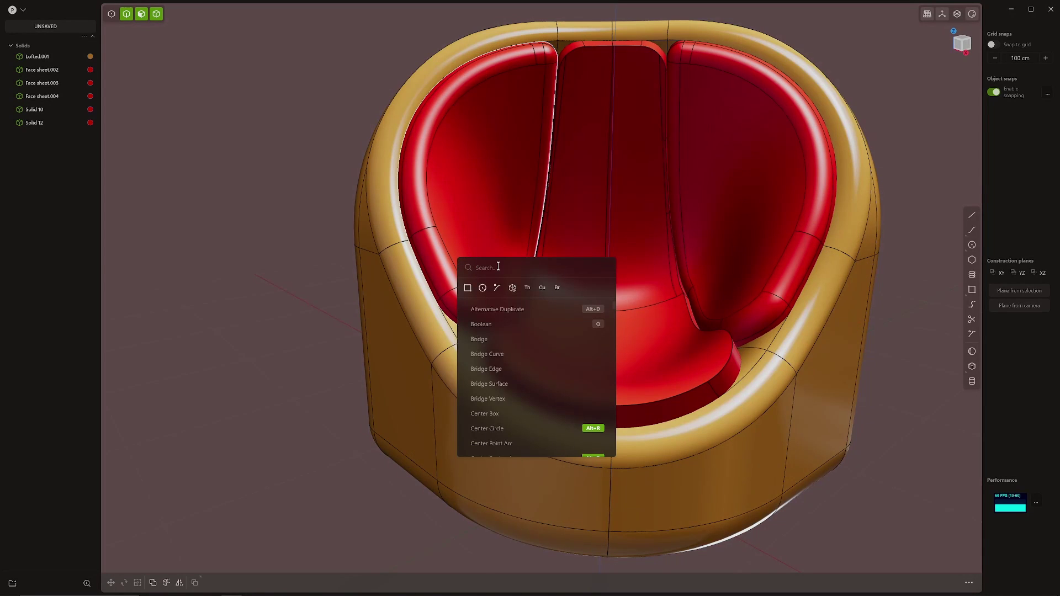
text(rad)
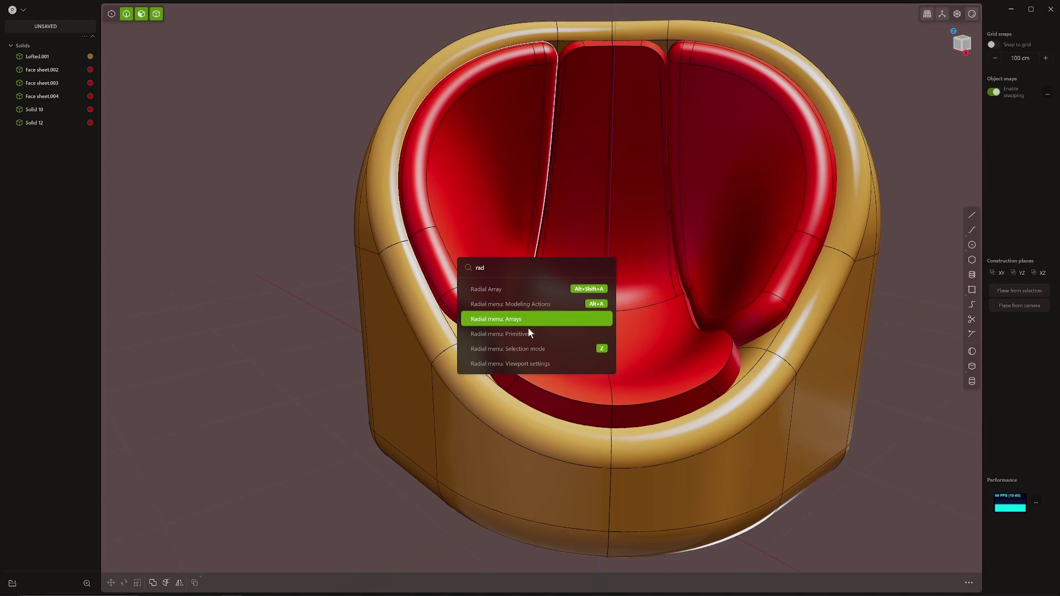
right_click(521, 324)
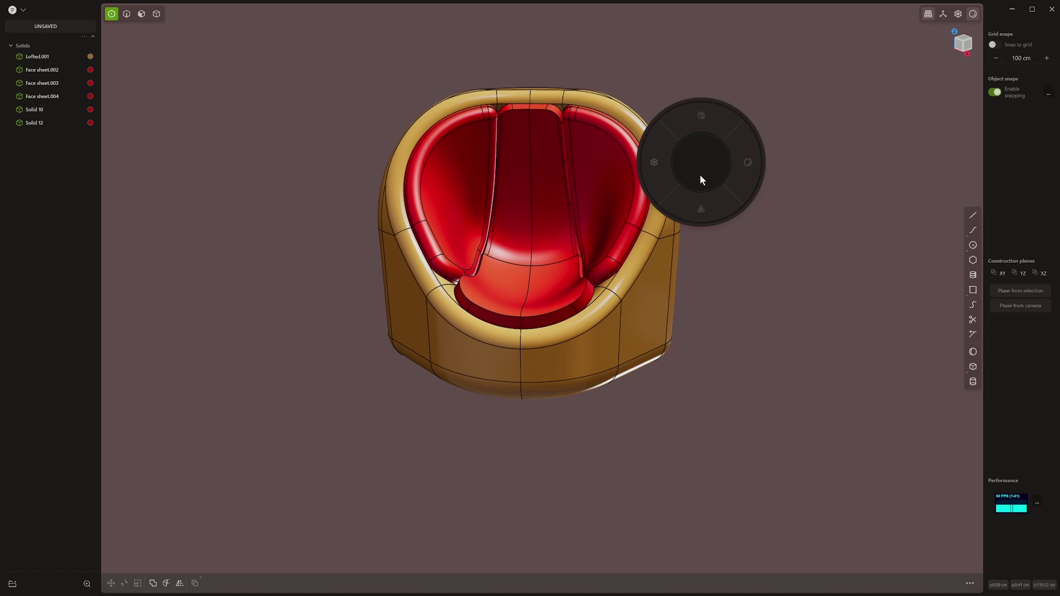
- Start Cylinder via the Primitives submenu, cancel it, and orbit to the chair's side
click(631, 164)
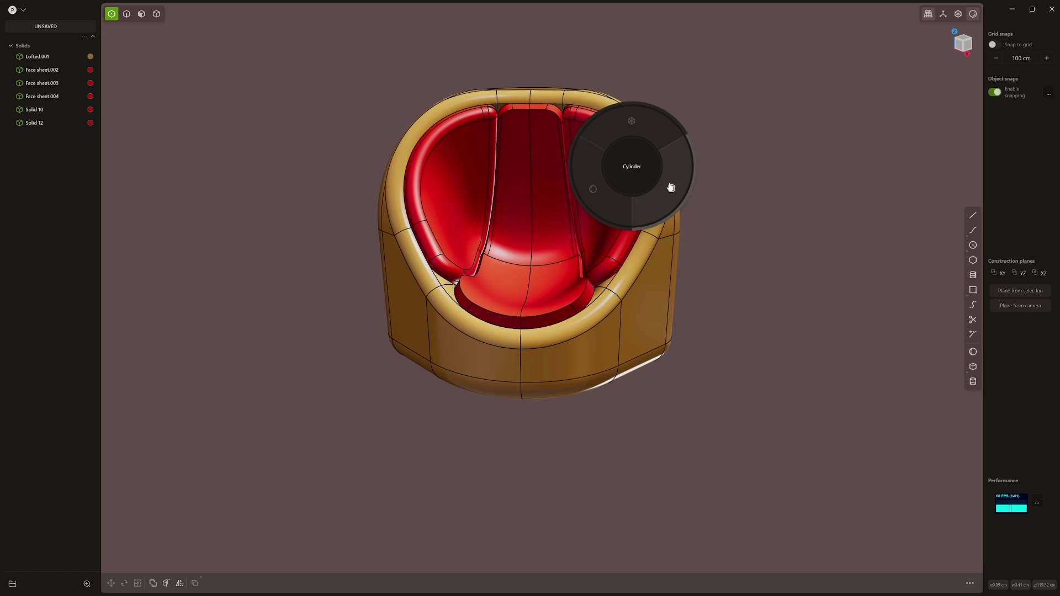
click(747, 170)
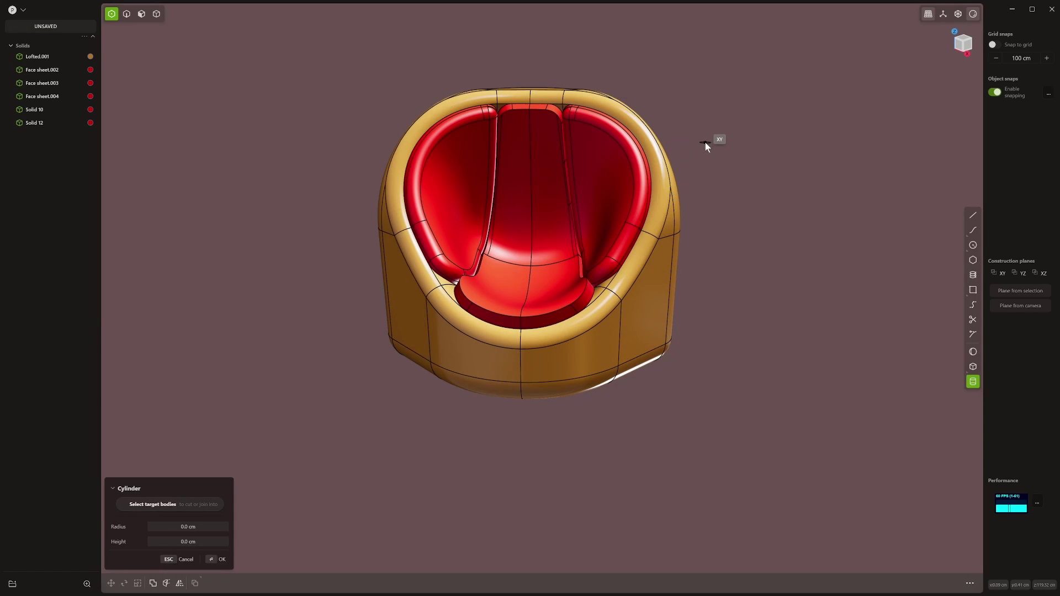
key(Escape)
mouse_move(747, 174)
middle_down()
mouse_move(786, 187)
mouse_move(747, 193)
middle_up()
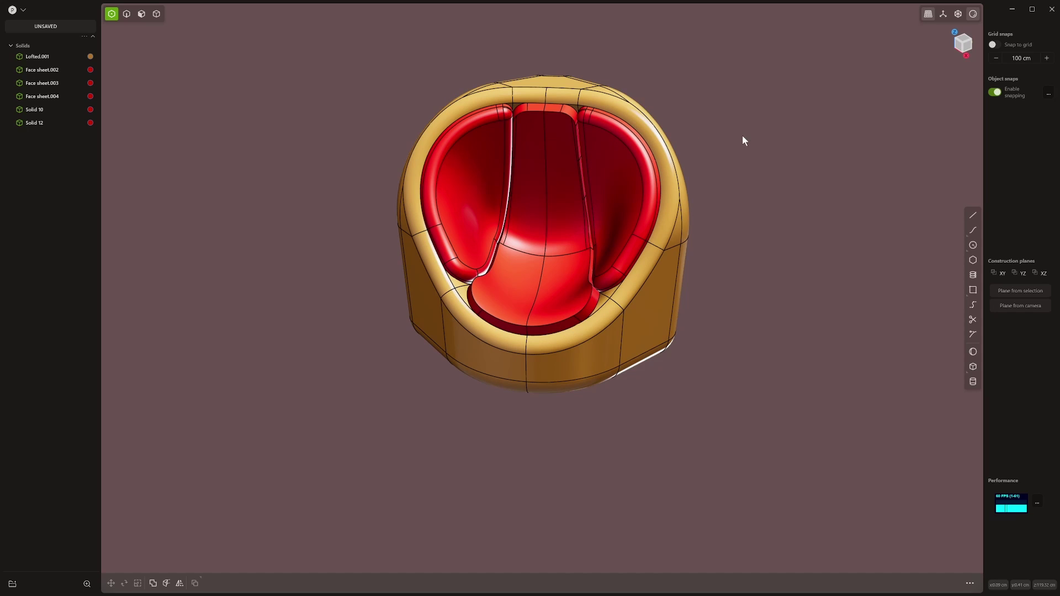
middle_drag(742, 138, 759, 202)
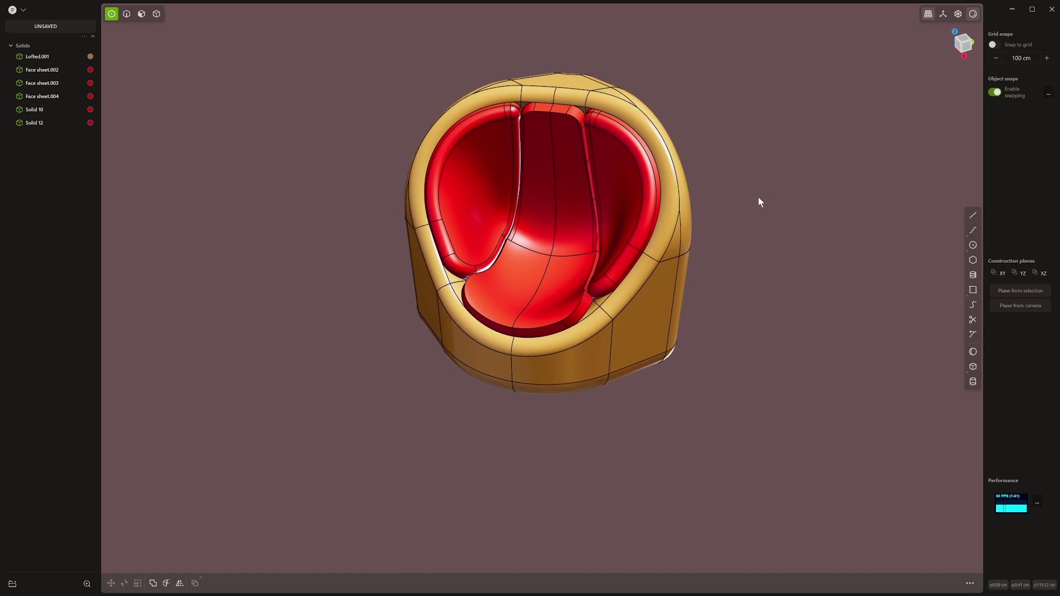